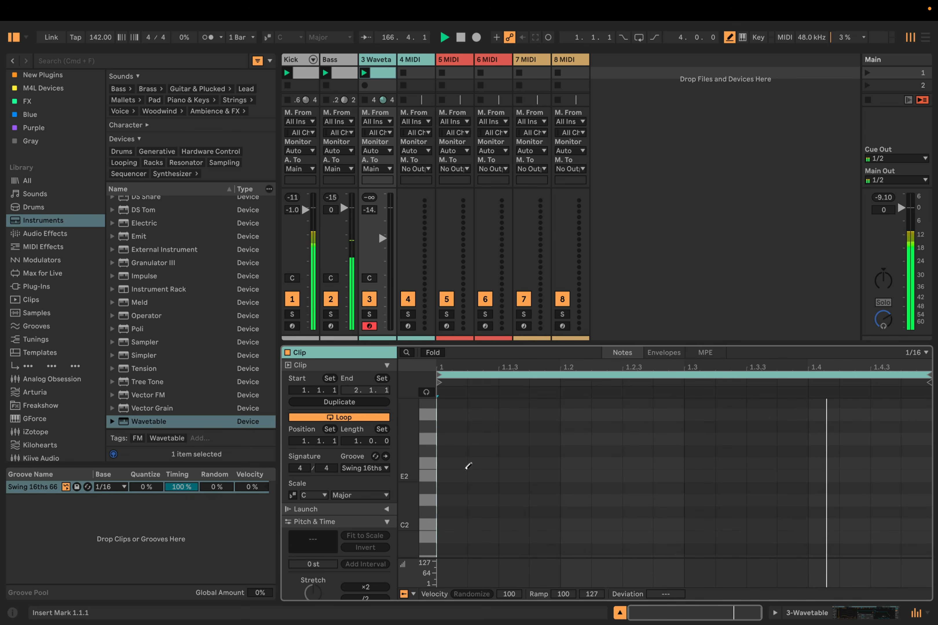
Draw an F#1 note spanning the full length of the one-bar Wavetable clip
key(b)
scroll(464, 484, down, 3)
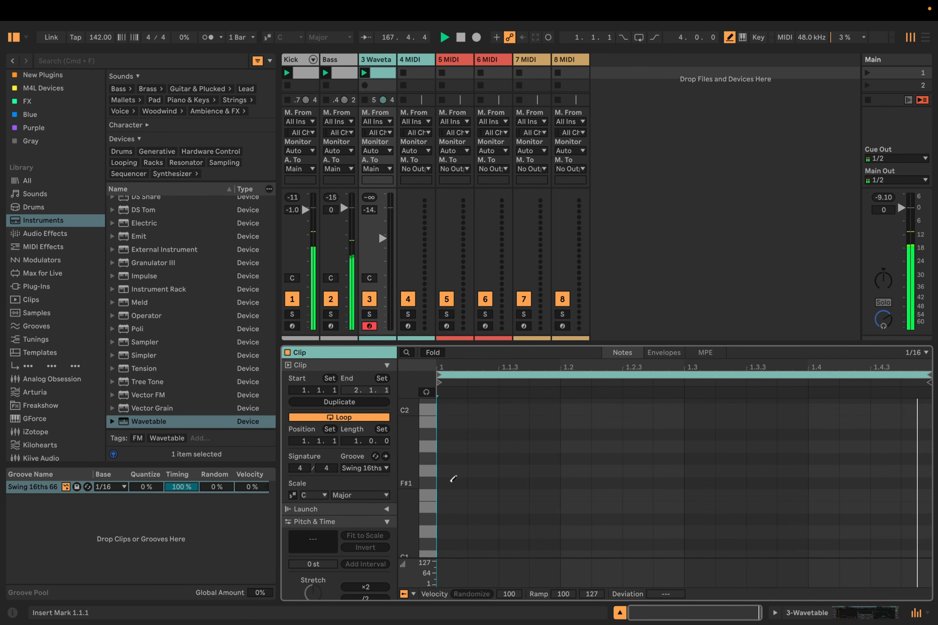
click(450, 483)
drag(469, 483, 928, 488)
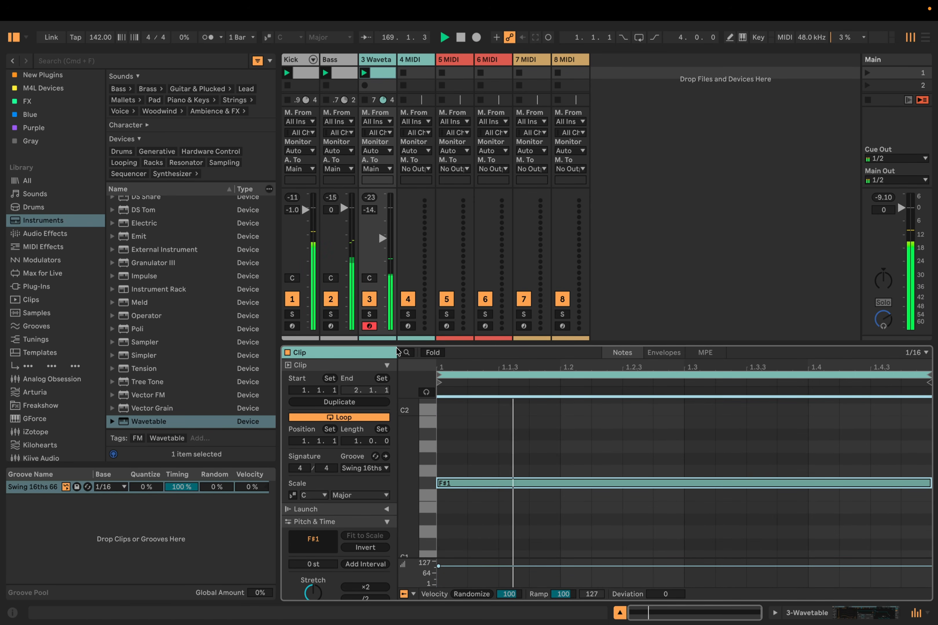
Show the Wavetable track's device and set its amp envelope sustain to 0.0 dB
click(380, 78)
double_click(378, 60)
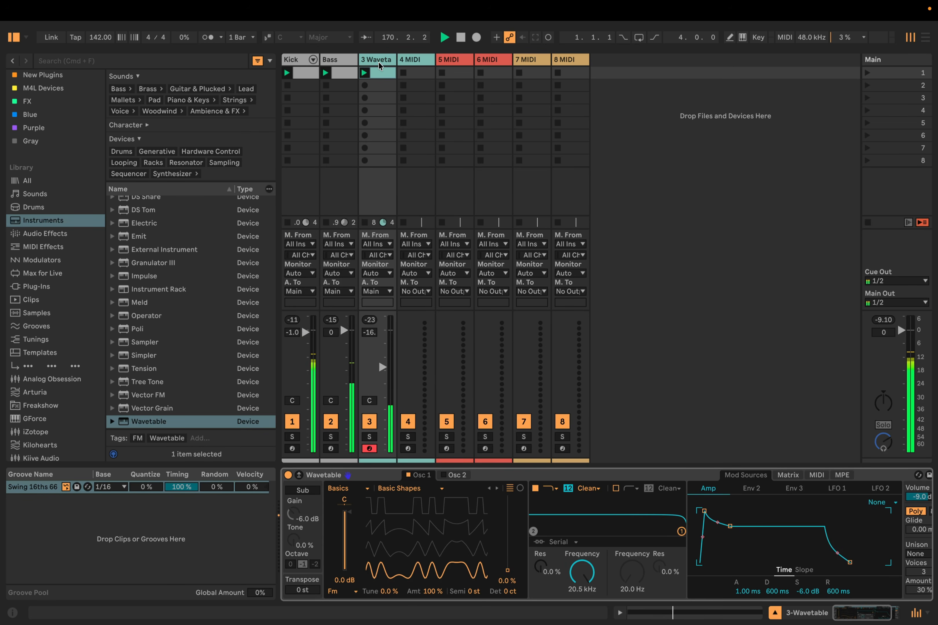
double_click(805, 591)
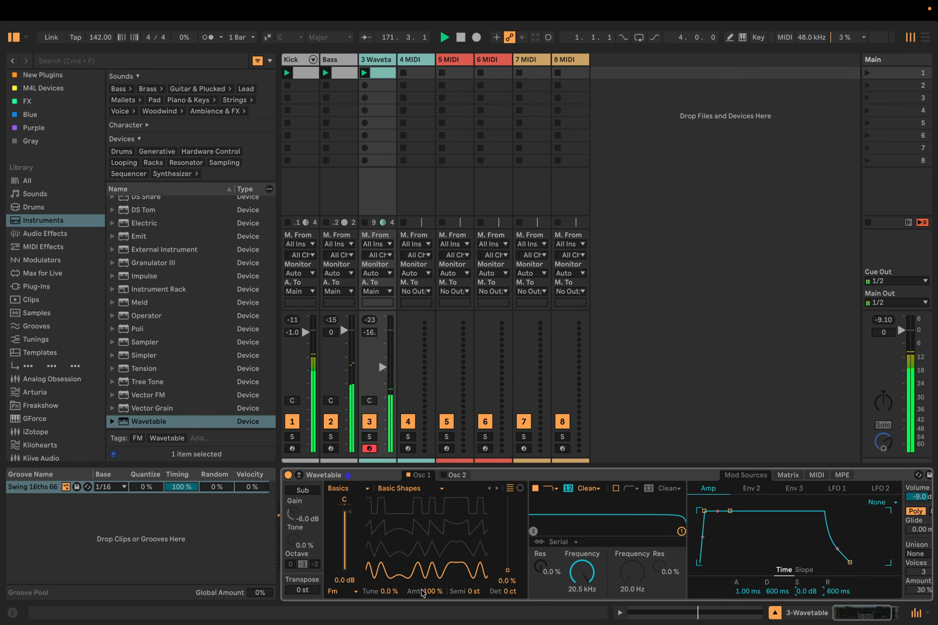
Try oscillator 1's FM tune at -50% and at 50%
drag(390, 588, 390, 622)
double_click(390, 591)
text(-50)
key(Return)
text(50)
key(Return)
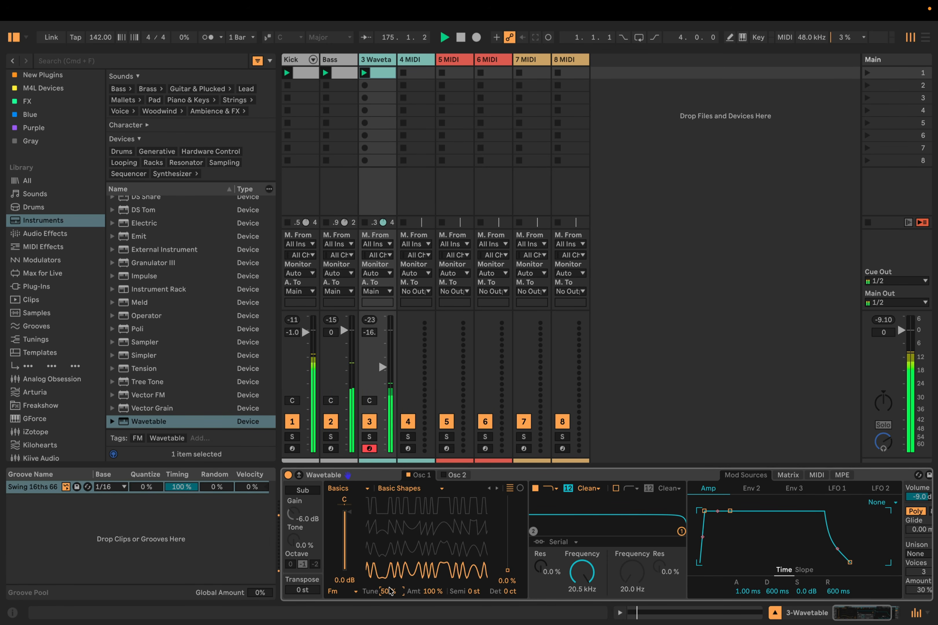
Set oscillator 1 to a 100% wavetable position with FM tune at 0%, and switch the synth to Mono
drag(415, 556, 414, 481)
double_click(391, 592)
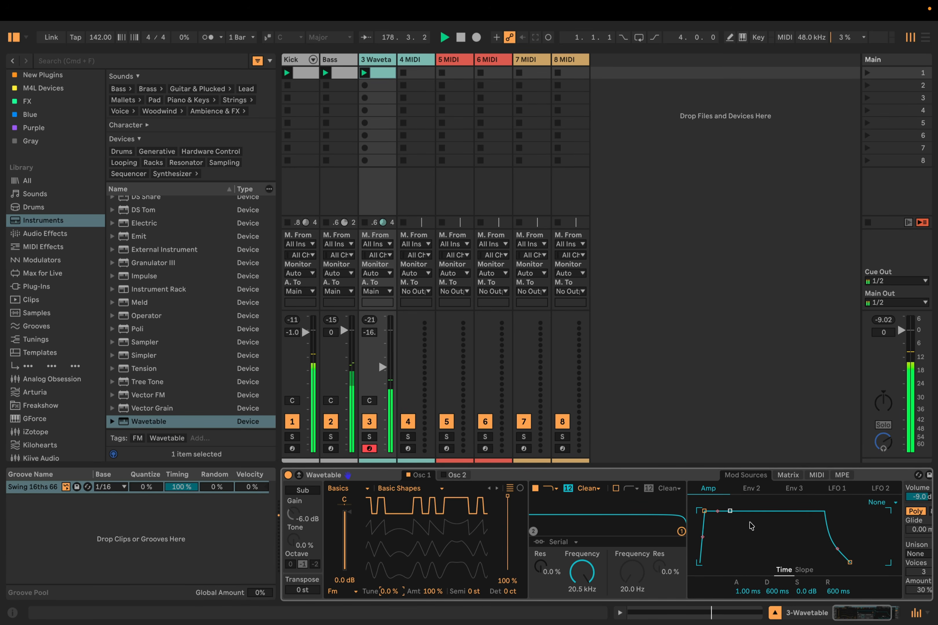
scroll(794, 536, right, 5)
click(836, 514)
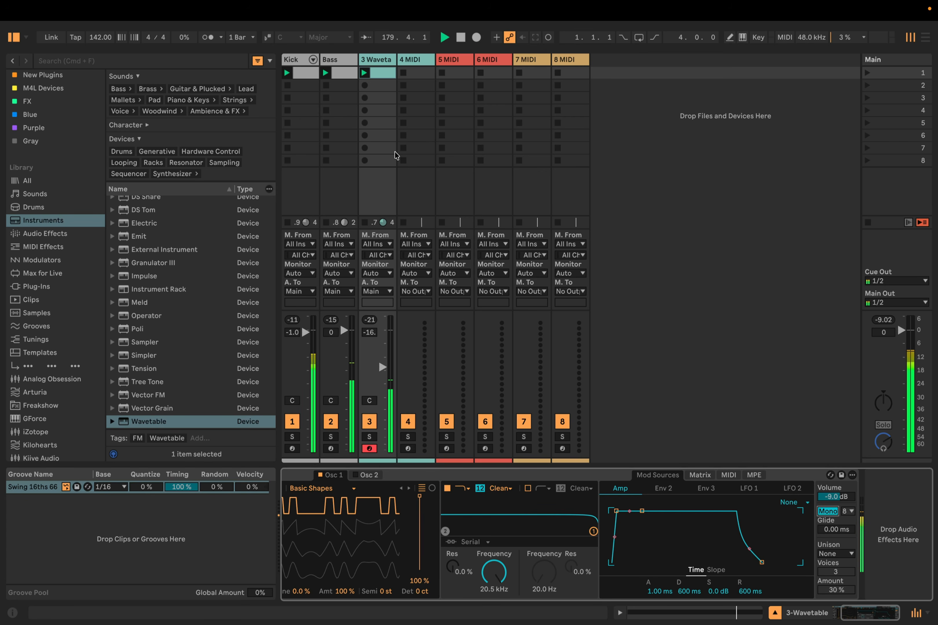
Stretch the Wavetable clip and its F#1 note to four bars by doubling the time twice
click(383, 76)
double_click(383, 76)
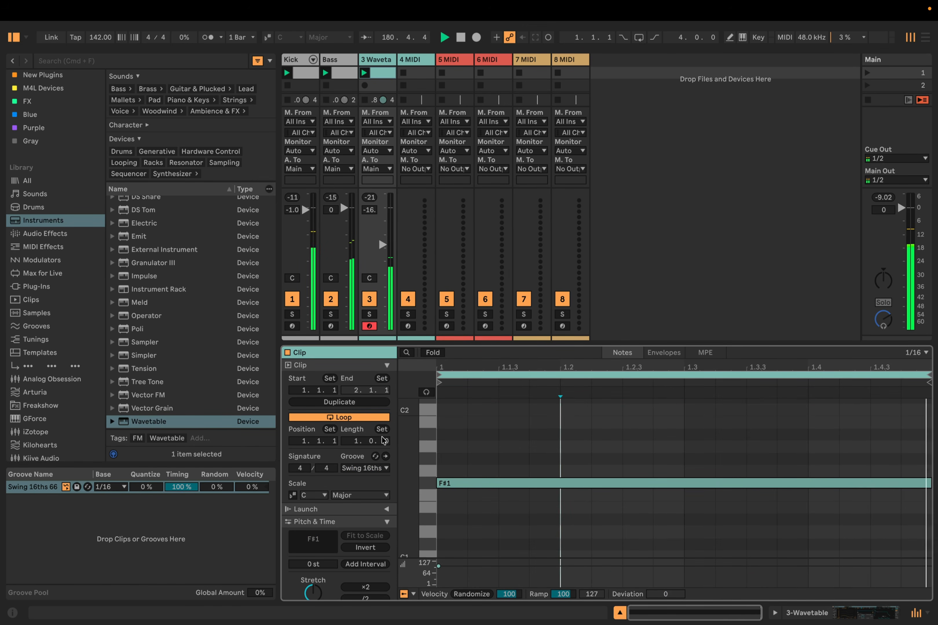
scroll(368, 533, down, 3)
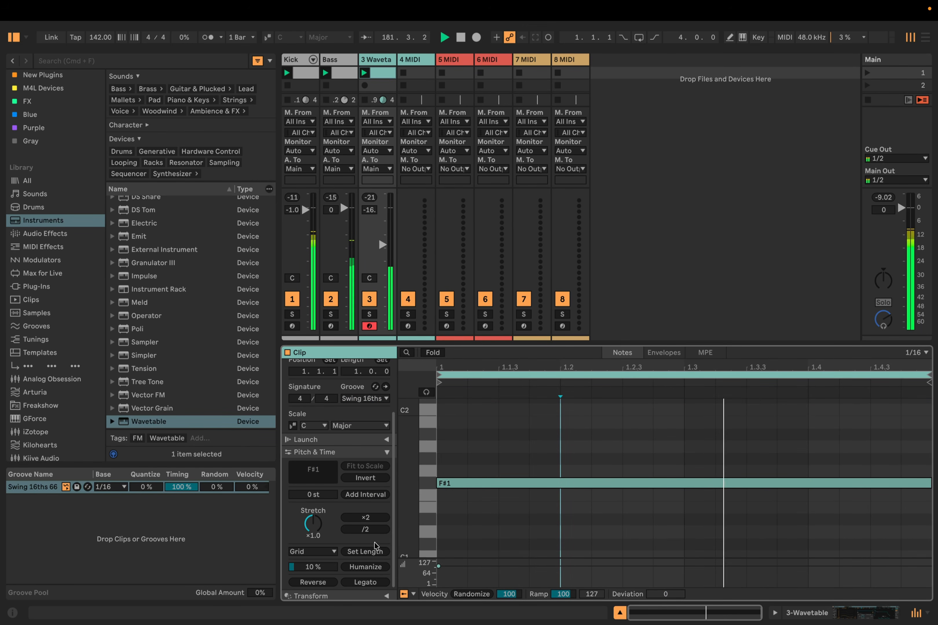
double_click(372, 519)
click(553, 439)
Set Wavetable's filter 1 to a 24 dB slope with a frequency of 920 Hz and resonance of 49%
double_click(380, 59)
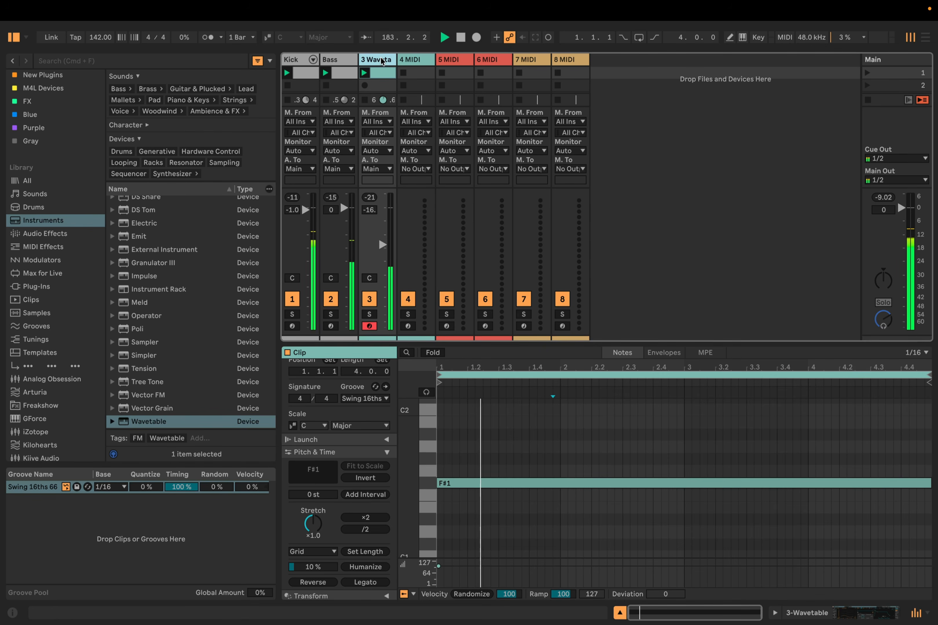
drag(491, 568, 492, 621)
drag(451, 567, 452, 490)
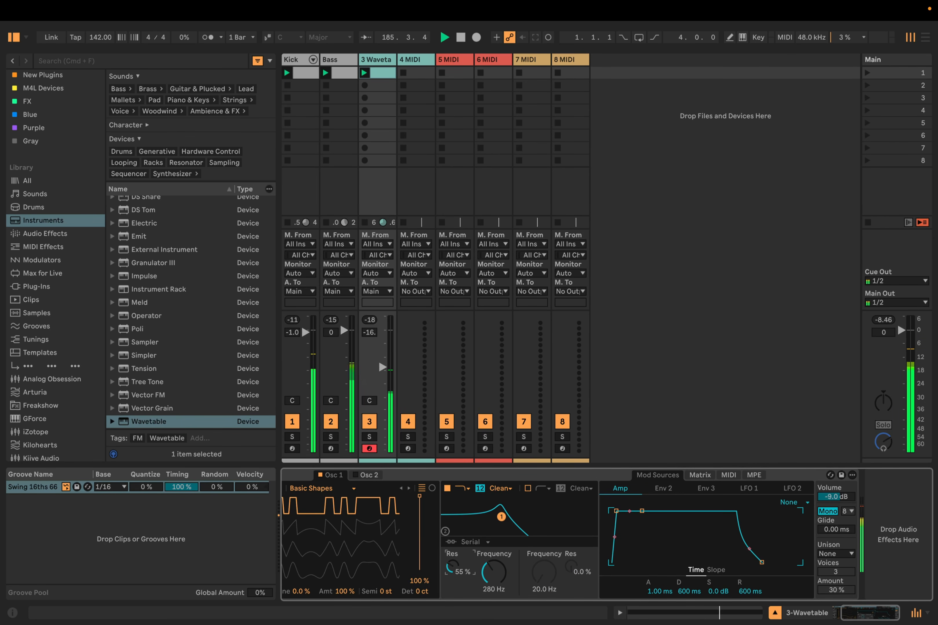
mouse_move(492, 570)
mouse_down()
mouse_move(492, 579)
mouse_move(492, 546)
mouse_move(492, 572)
mouse_up()
drag(489, 520, 516, 520)
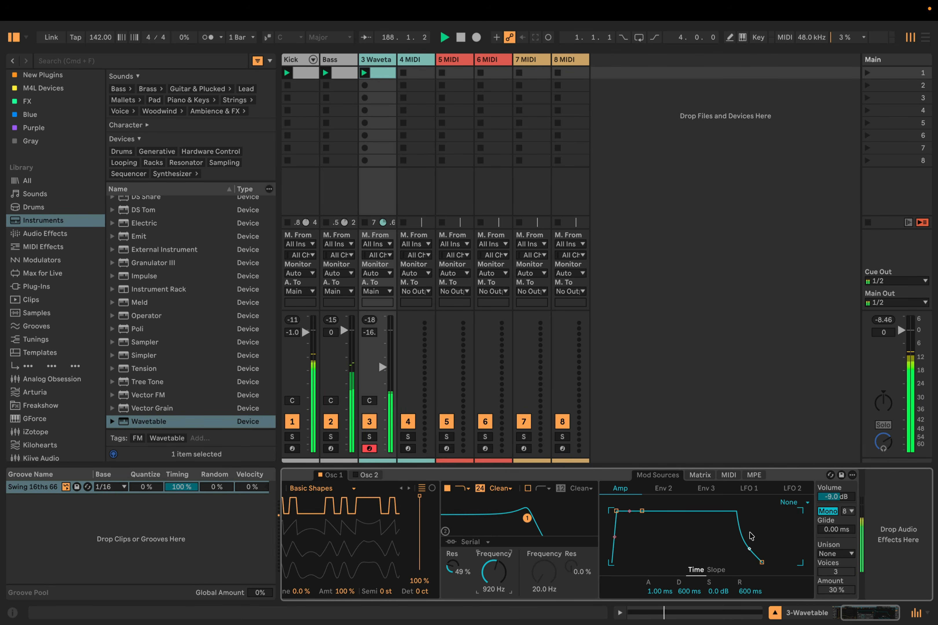
Modulate filter 1's frequency with LFO 1 at an amount of 25
click(749, 489)
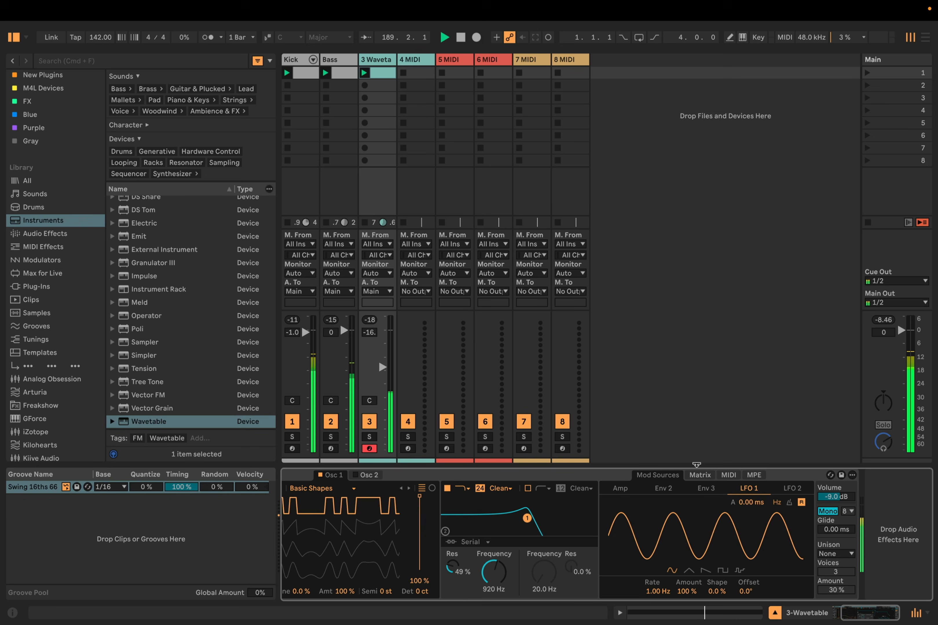
click(700, 476)
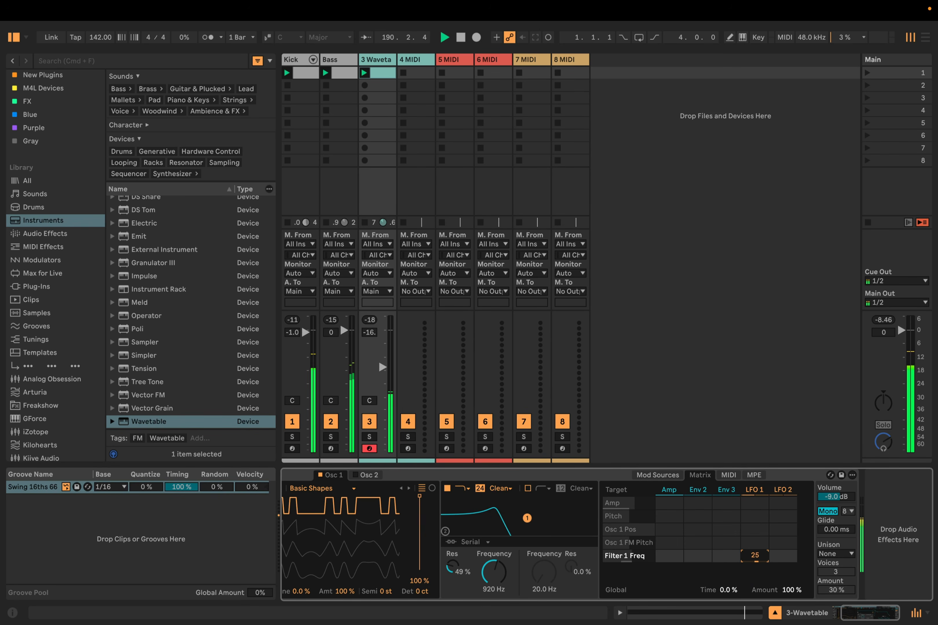
Run LFO 1 tempo-synced at a 3/16 rate with retrigger off, and lower filter 1's frequency to 460 Hz
click(758, 490)
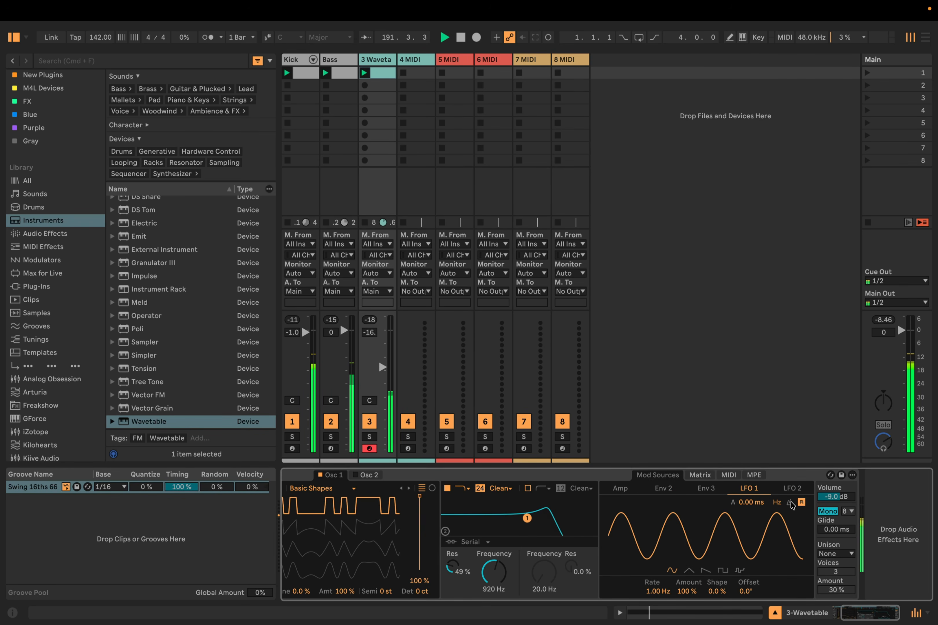
click(801, 503)
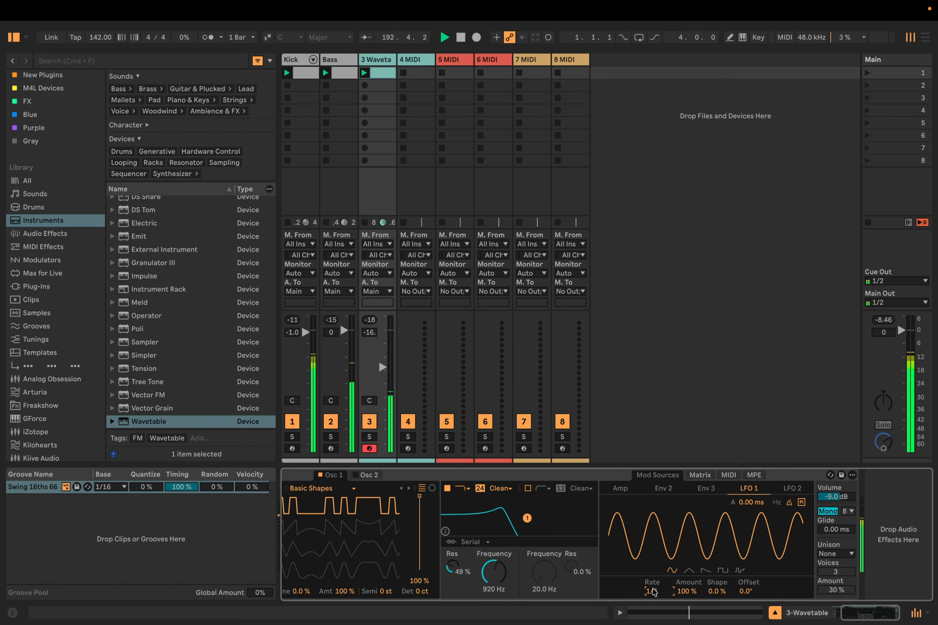
key(Up)
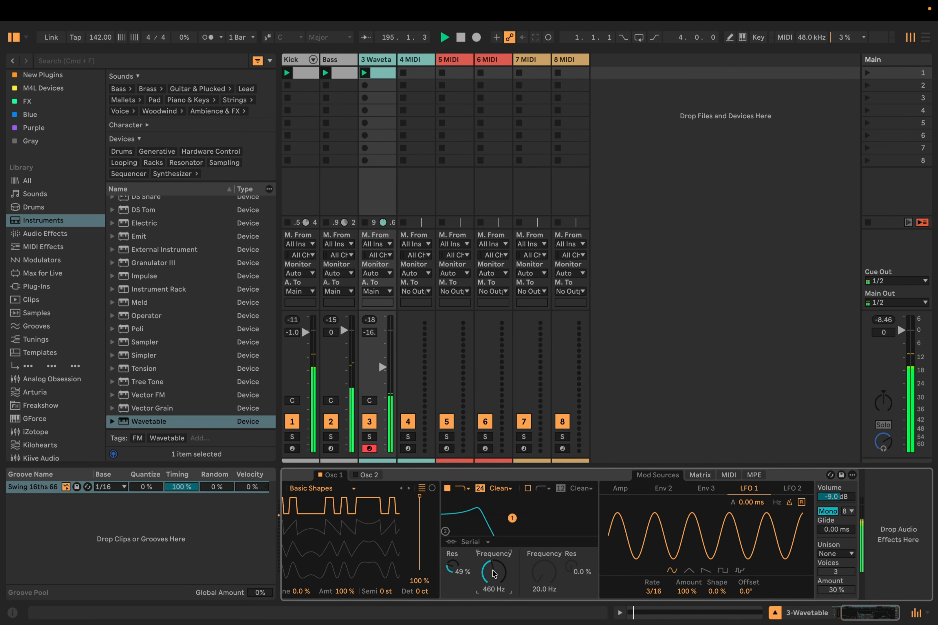
Enable filter 2 as a 24 dB high-pass at 75.7 Hz, with LFO 1 amounts of 27 on filter 1 and -11 on filter 2 frequency
click(529, 488)
drag(534, 569, 534, 525)
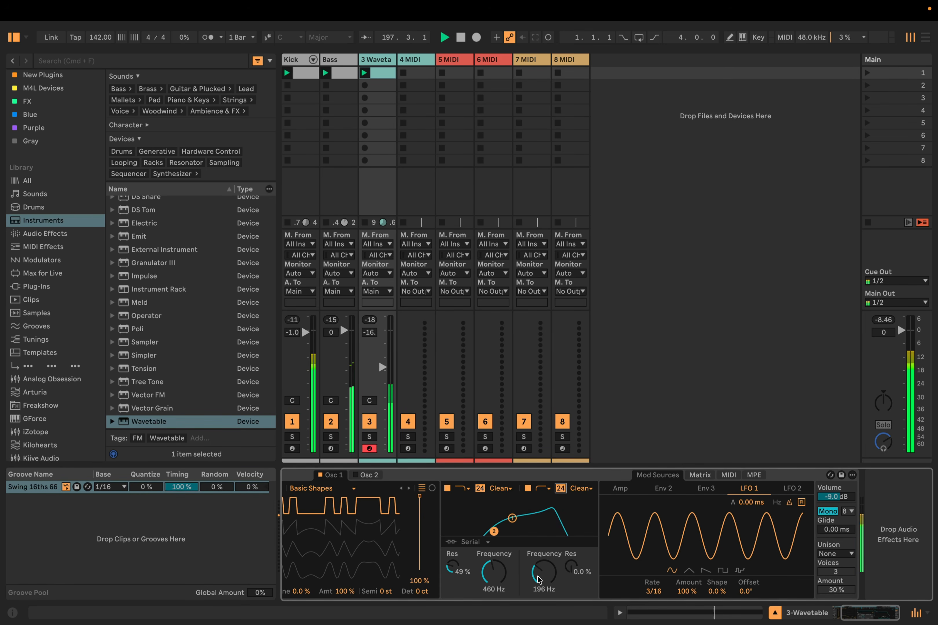
click(700, 475)
click(755, 569)
drag(754, 566, 754, 556)
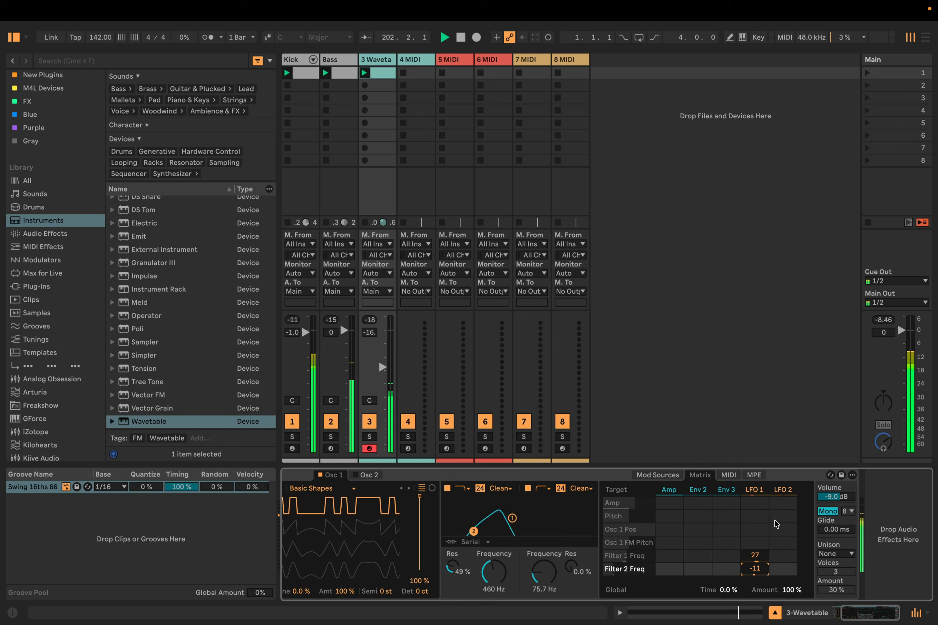
Set LFO 2 to a tempo-synced triangle wave at rate 8 with retrigger off
click(783, 490)
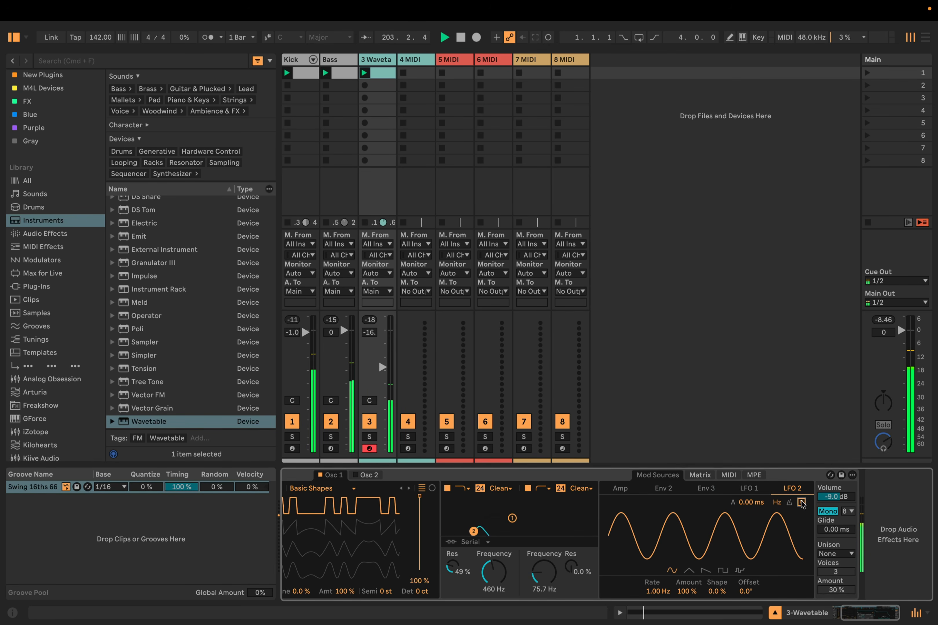
click(791, 502)
drag(654, 590, 654, 620)
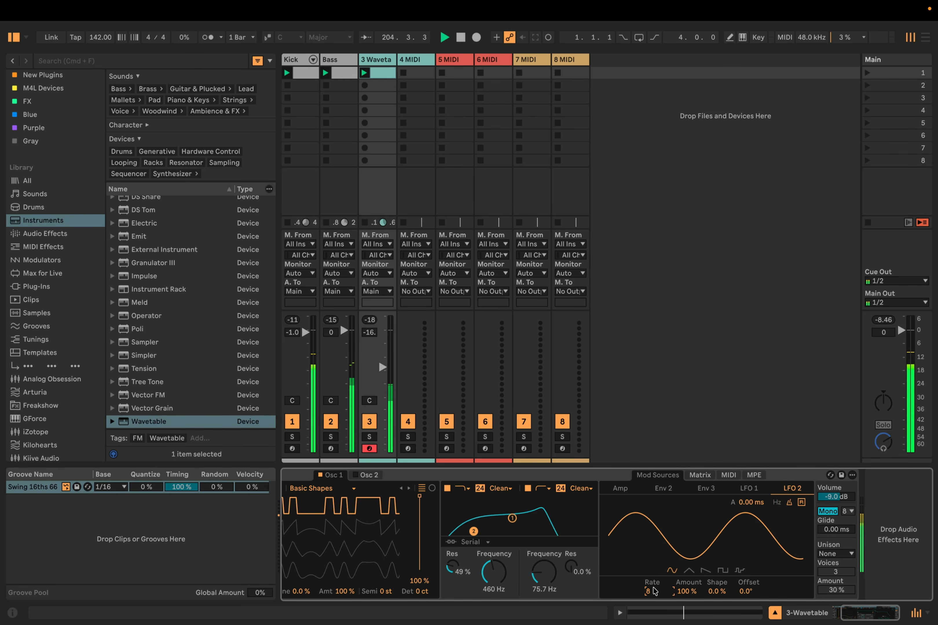
scroll(654, 590, left, 5)
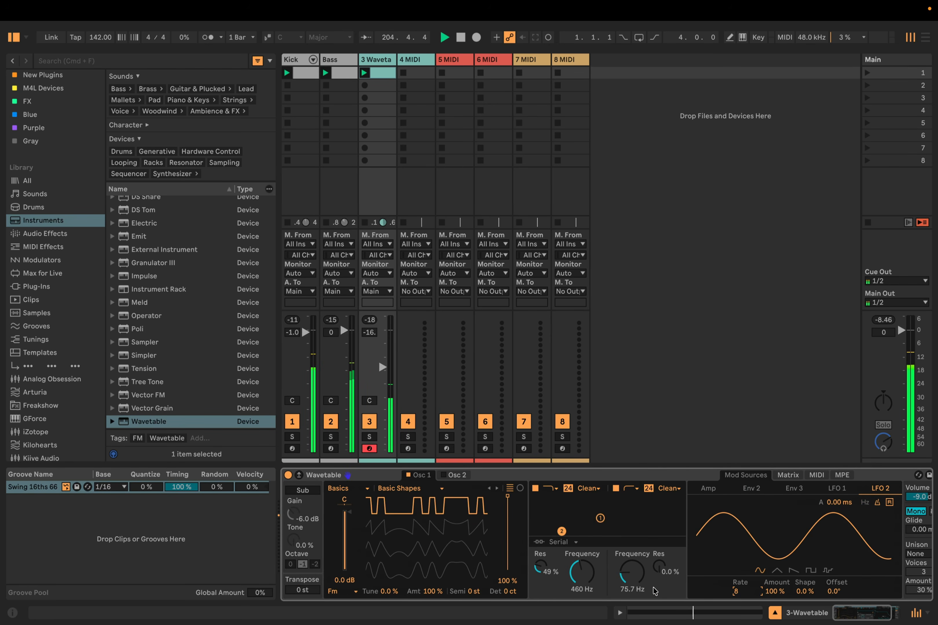
click(778, 571)
Modulate oscillator 1's FM amount with LFO 2 at -39 in the modulation matrix
click(787, 475)
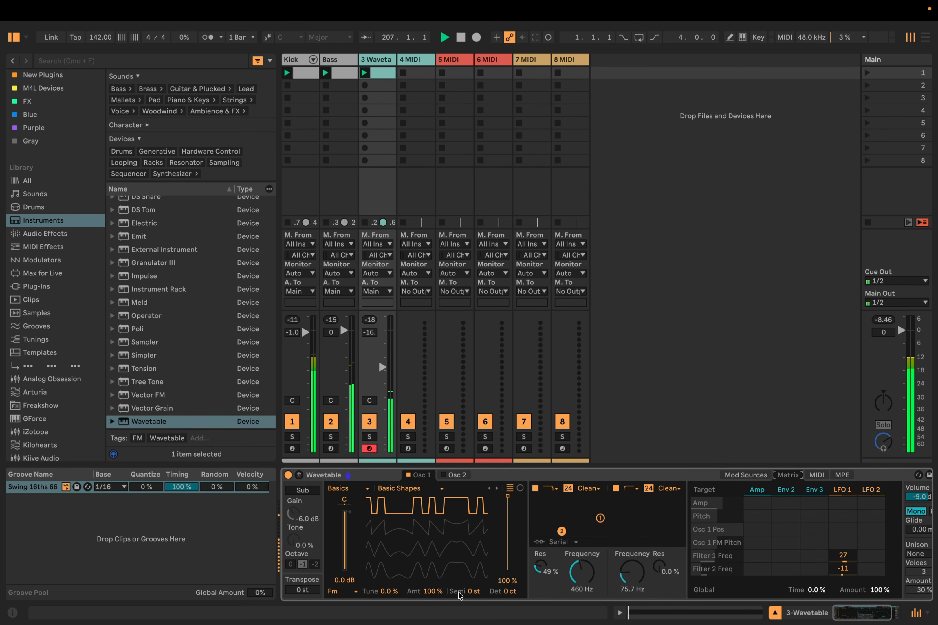
click(432, 592)
drag(871, 576, 871, 607)
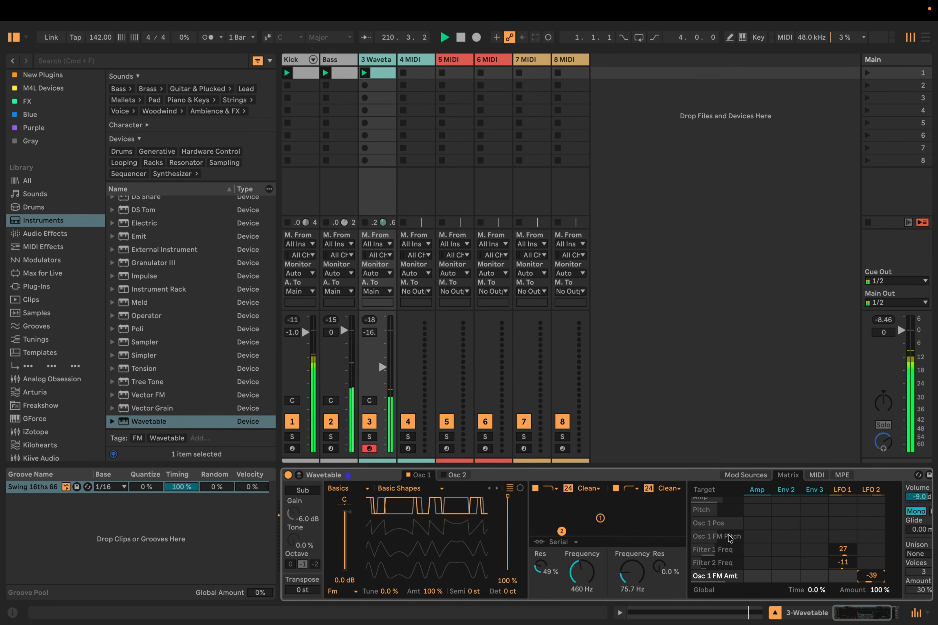
Find the Delay device in the browser, add it after Wavetable, and hide the browser
scroll(818, 578, right, 3)
key(super+f)
text(delay)
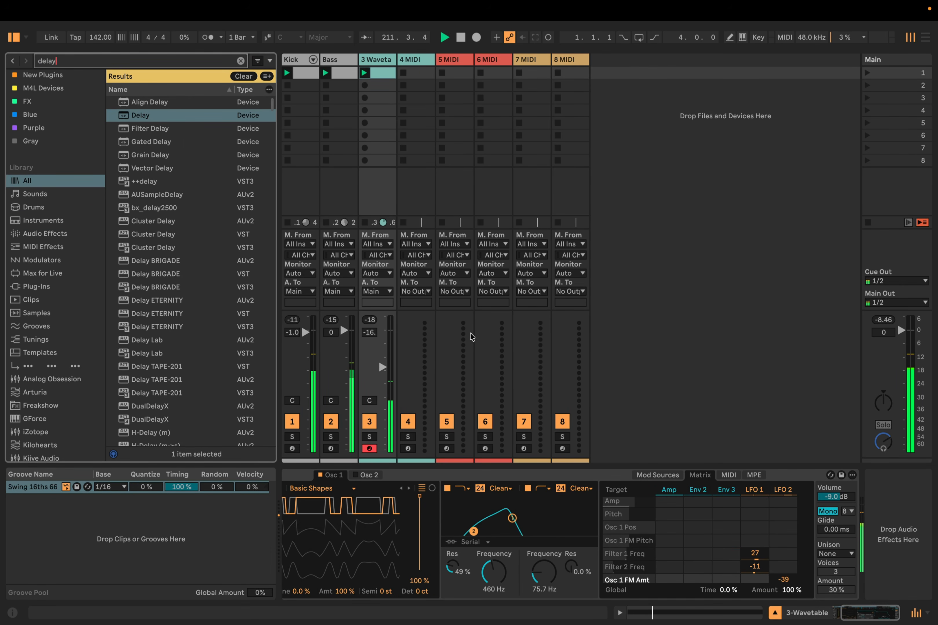
click(221, 115)
key(Return)
key(super+alt+b)
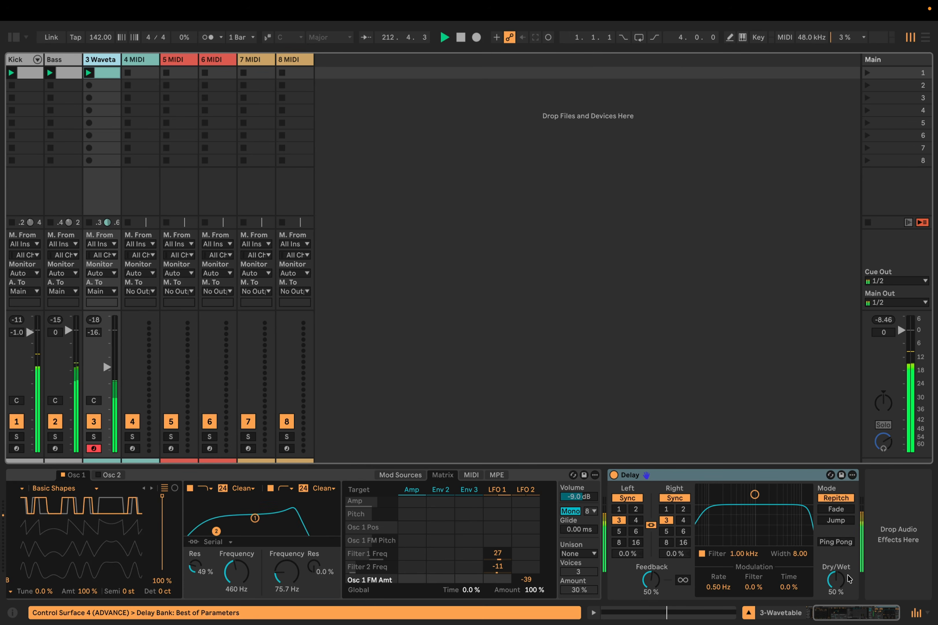
Set the Delay to Ping Pong with 33% dry/wet and synced times of 2 sixteenths on both channels
click(835, 542)
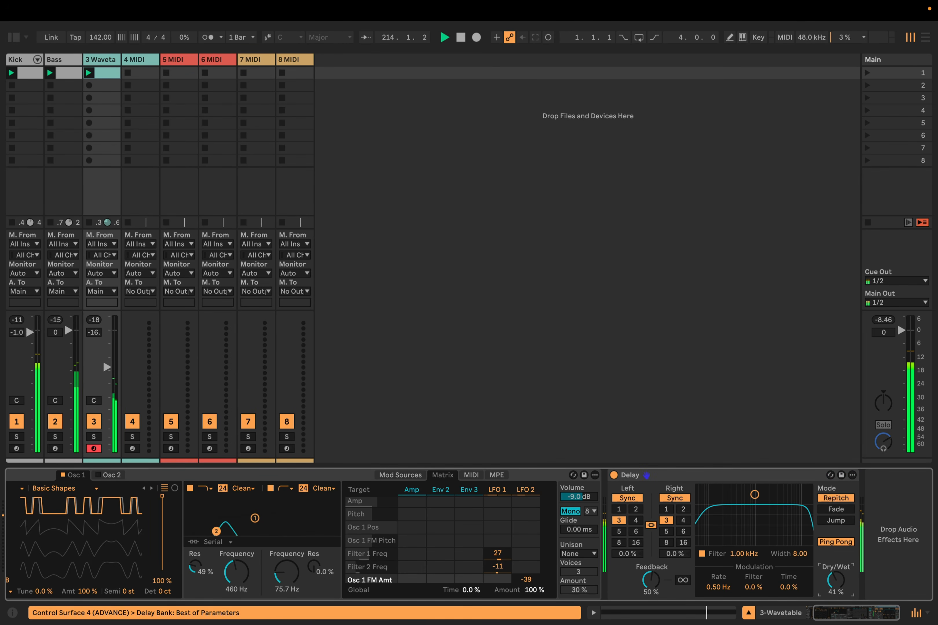
drag(836, 579, 835, 585)
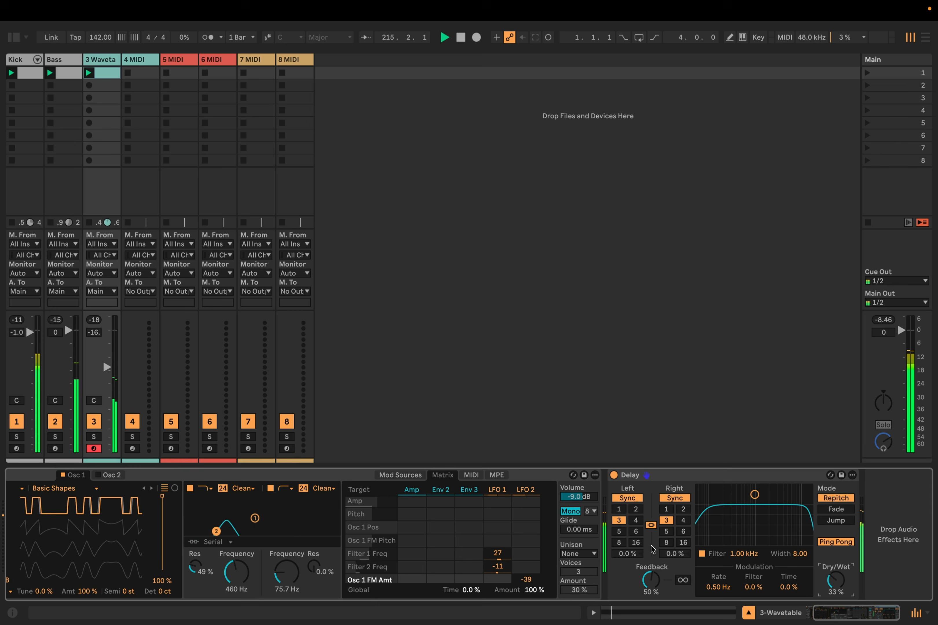
scroll(654, 545, left, 2)
click(721, 509)
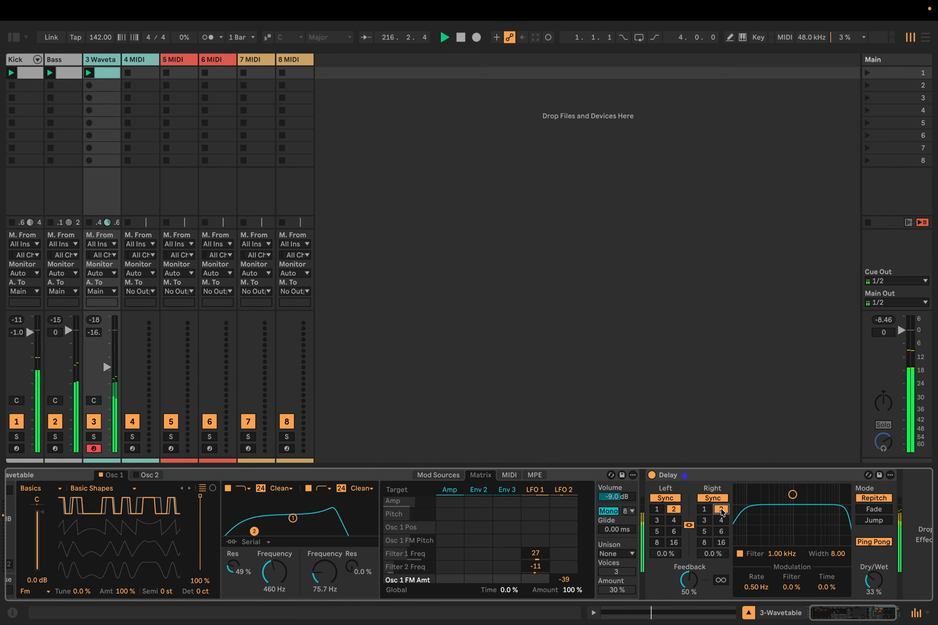
Try oscillator 1 with a 64% wavetable position and with FM tune at 100%, and restore both settings
scroll(487, 534, left, 2)
drag(231, 496, 232, 523)
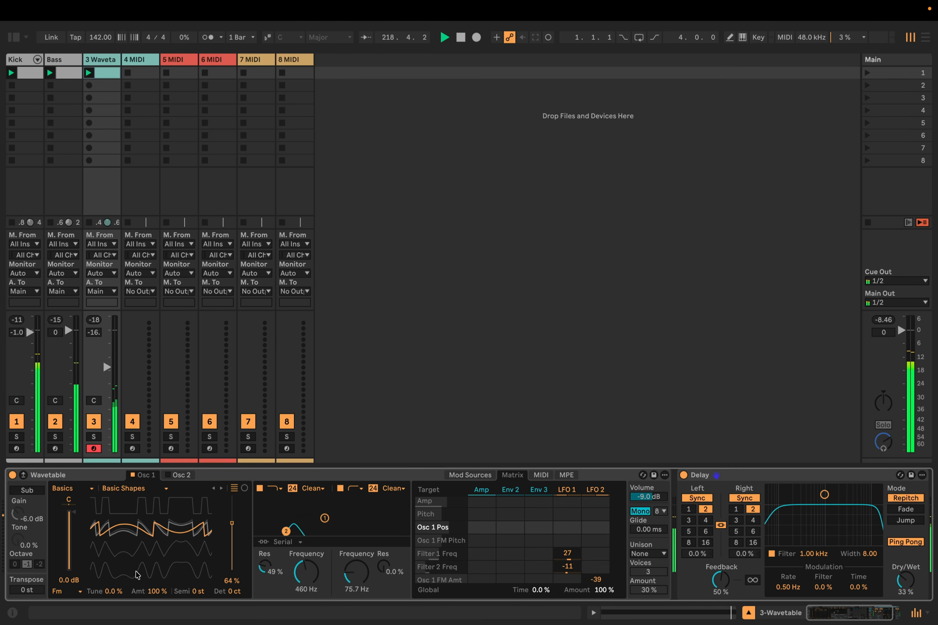
drag(119, 591, 119, 557)
drag(171, 507, 171, 490)
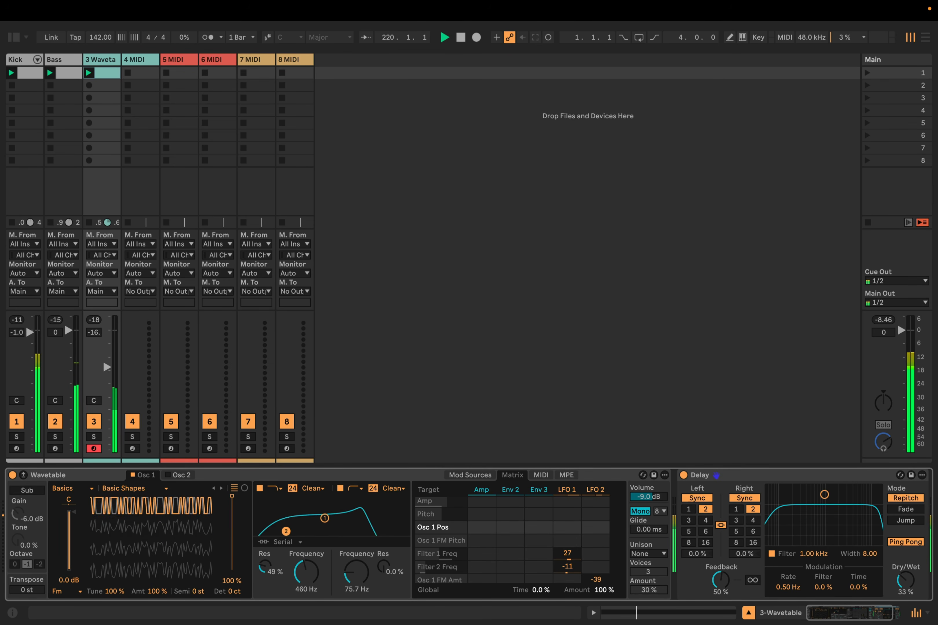
click(120, 592)
key(Delete)
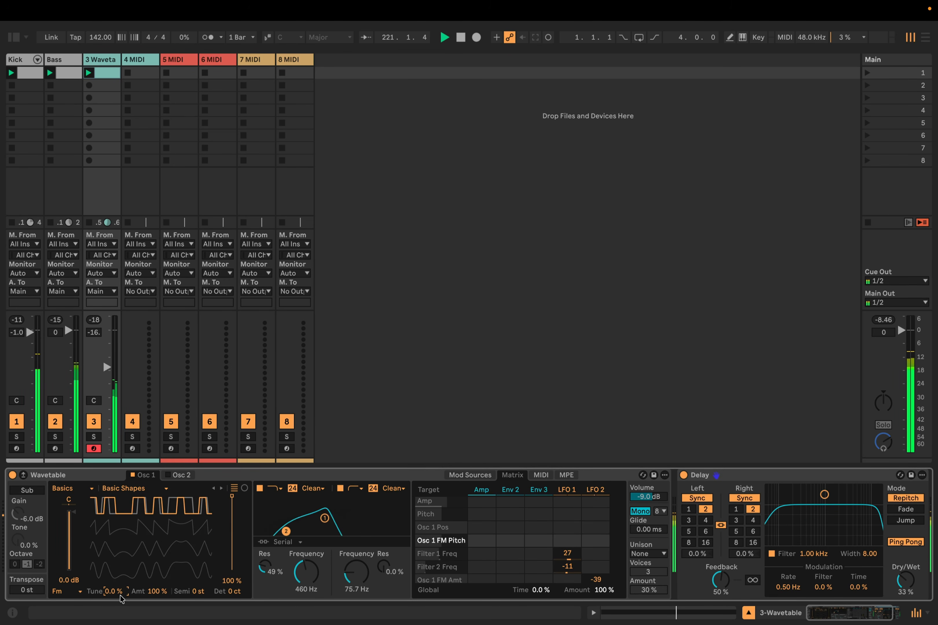
Change oscillator 1's wavetable from Basic Shapes to Sub 3
click(142, 490)
click(142, 490)
key(Down)
key(Down)
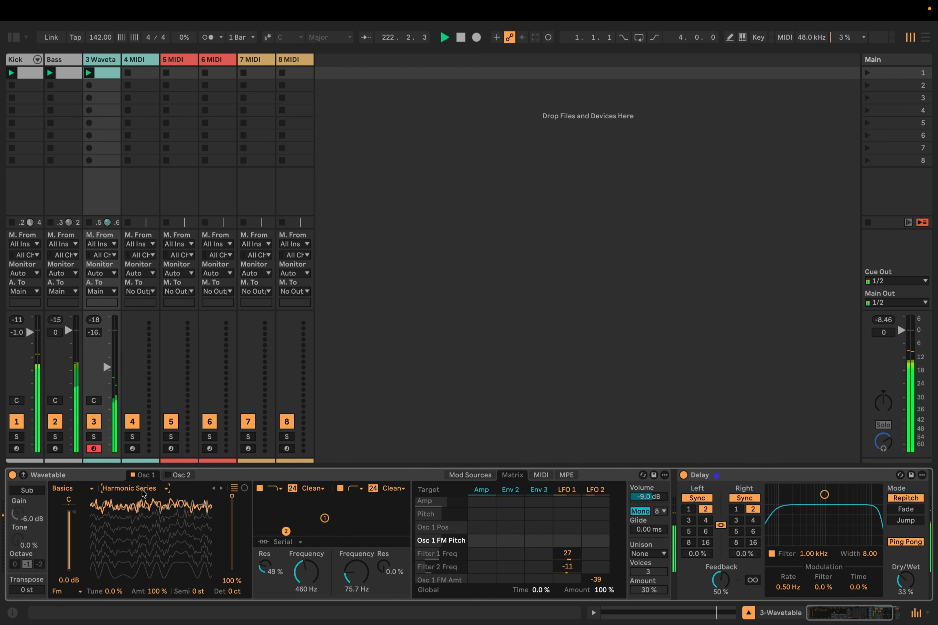
key(Down)
key(Down)
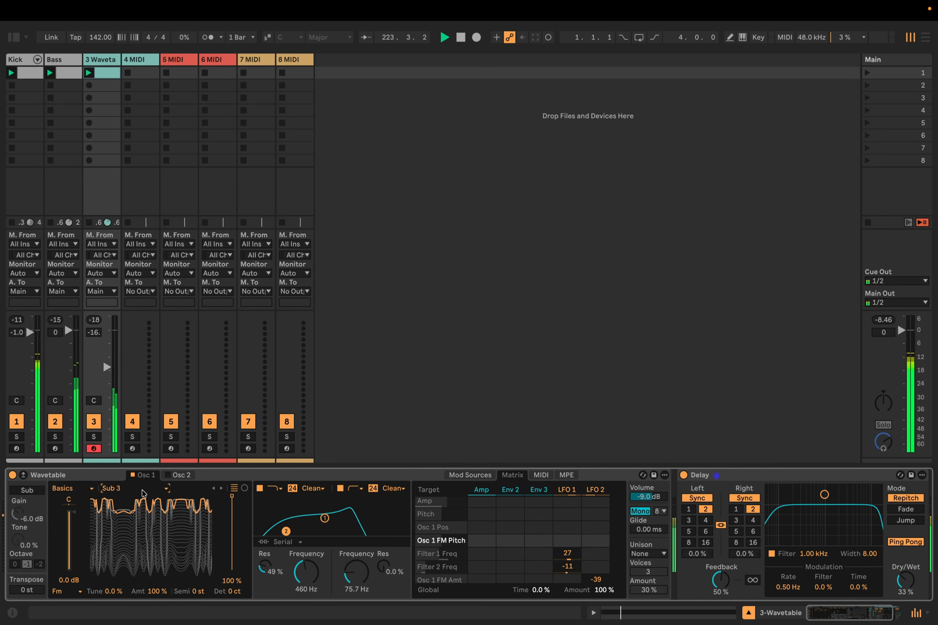
Set oscillator 1's wavetable position to 0% and add positive LFO 2 modulation to that position
drag(232, 496, 232, 571)
drag(602, 524, 602, 486)
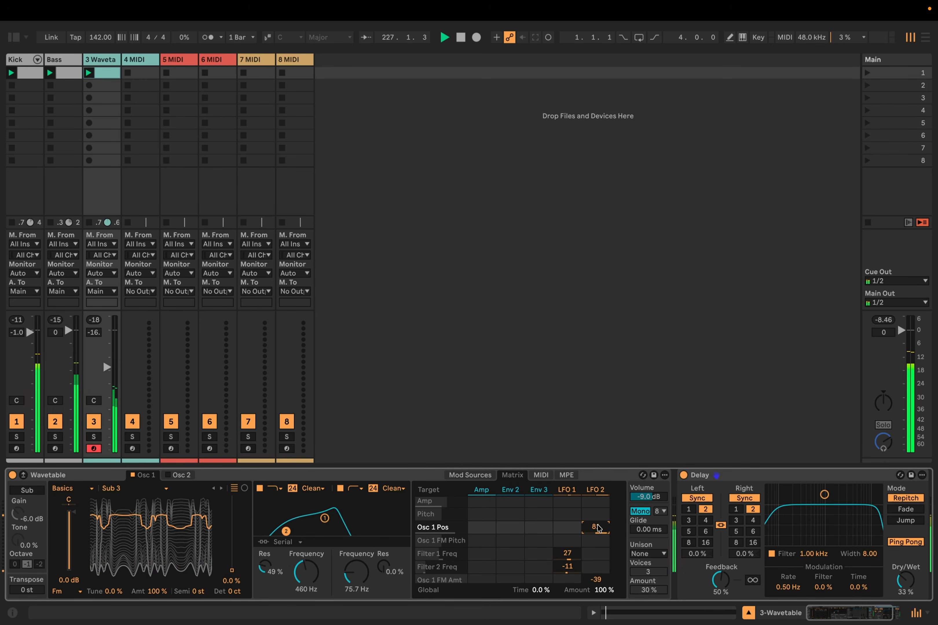
Set oscillator 1 to Beating 1 at 50% position, -50% FM tune and 67 LFO 2 position modulation, and raise the synth track to about -12 dB
drag(598, 527, 598, 520)
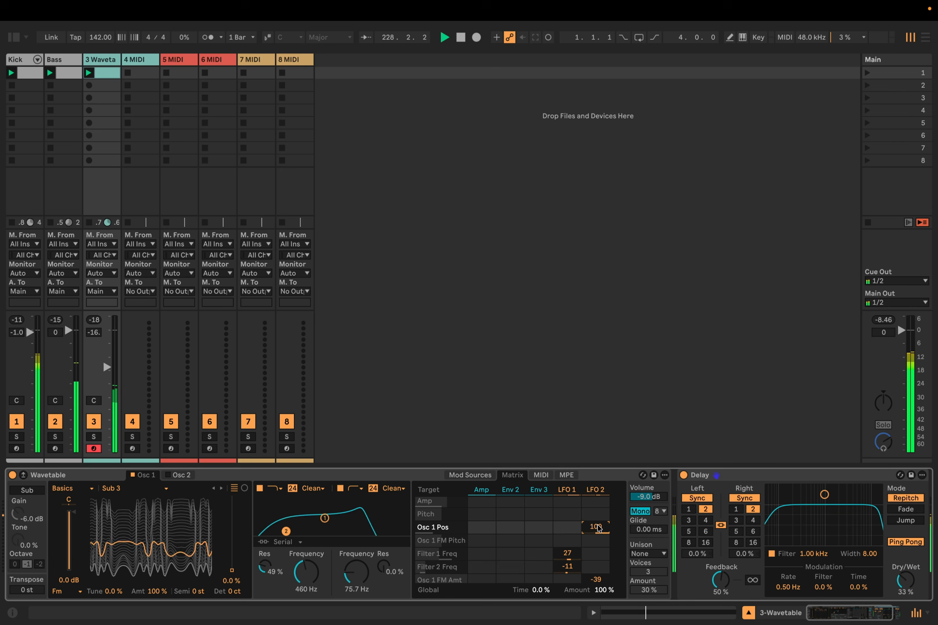
drag(232, 578, 232, 534)
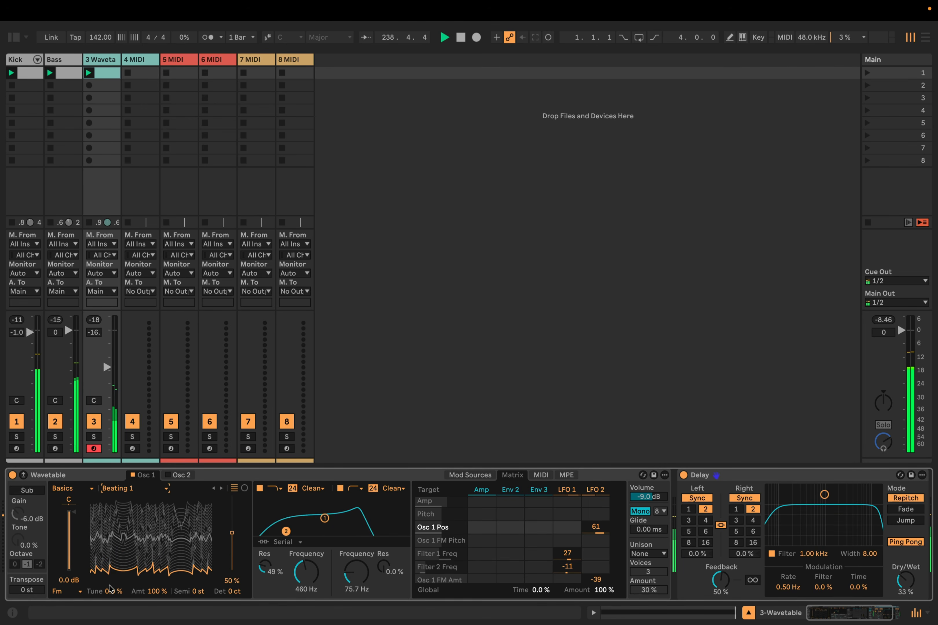
drag(110, 590, 110, 592)
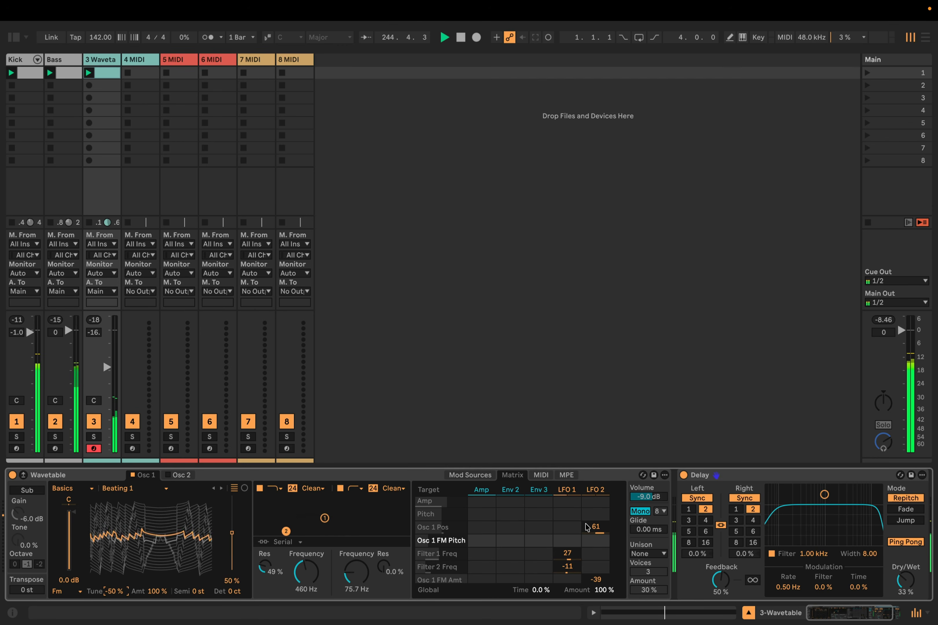
drag(587, 528, 587, 525)
click(112, 368)
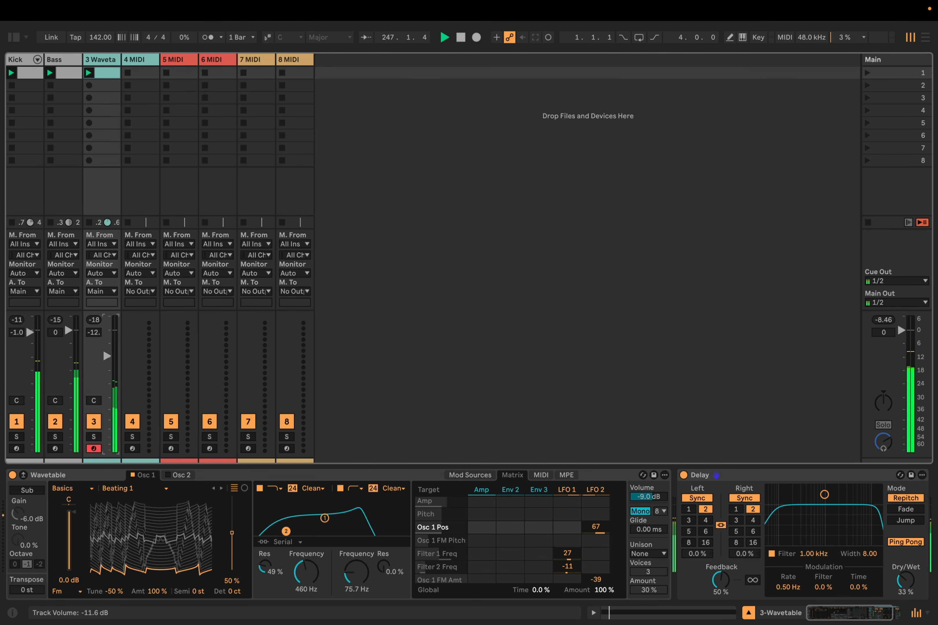
Set oscillator 1's FM tune to -100% and its semitone transposition to 12 st
click(195, 590)
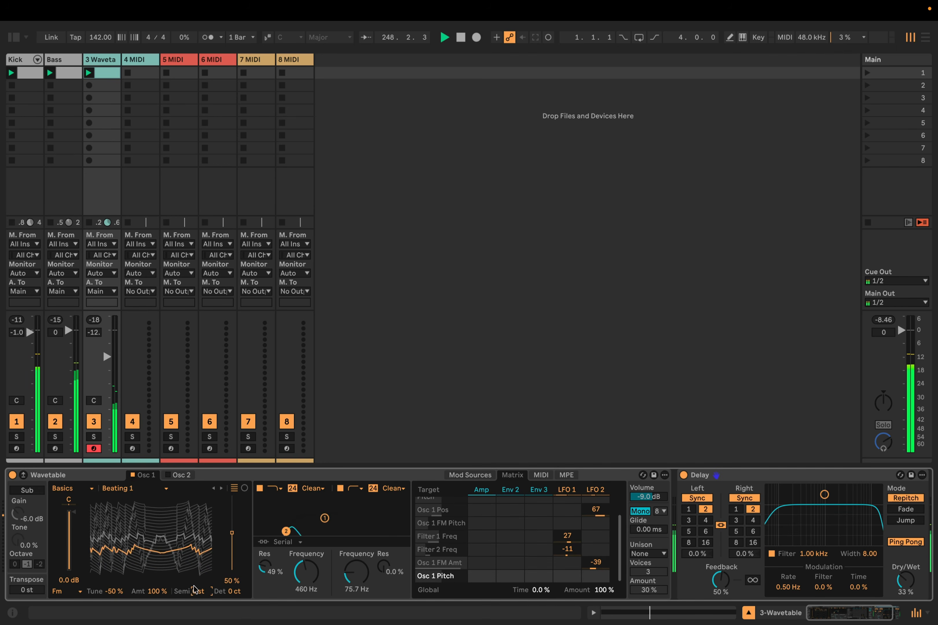
key(Up)
key(Up)
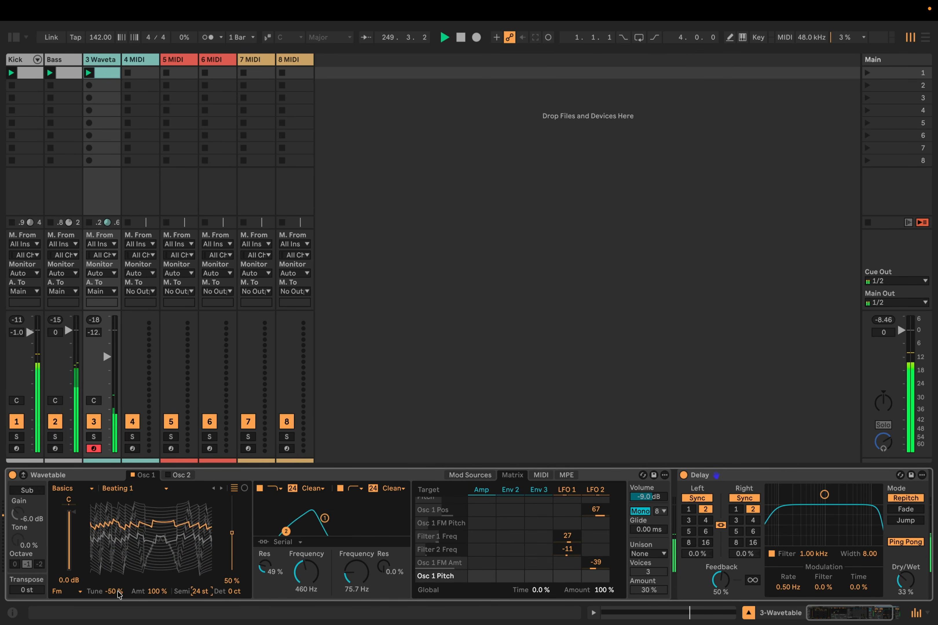
drag(117, 592, 112, 600)
click(199, 591)
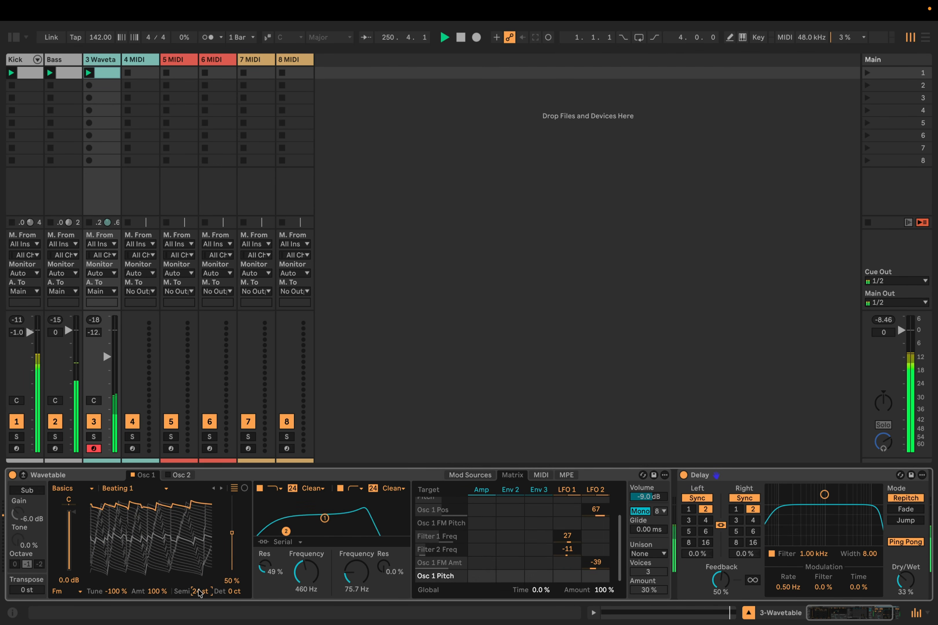
text(11)
key(Return)
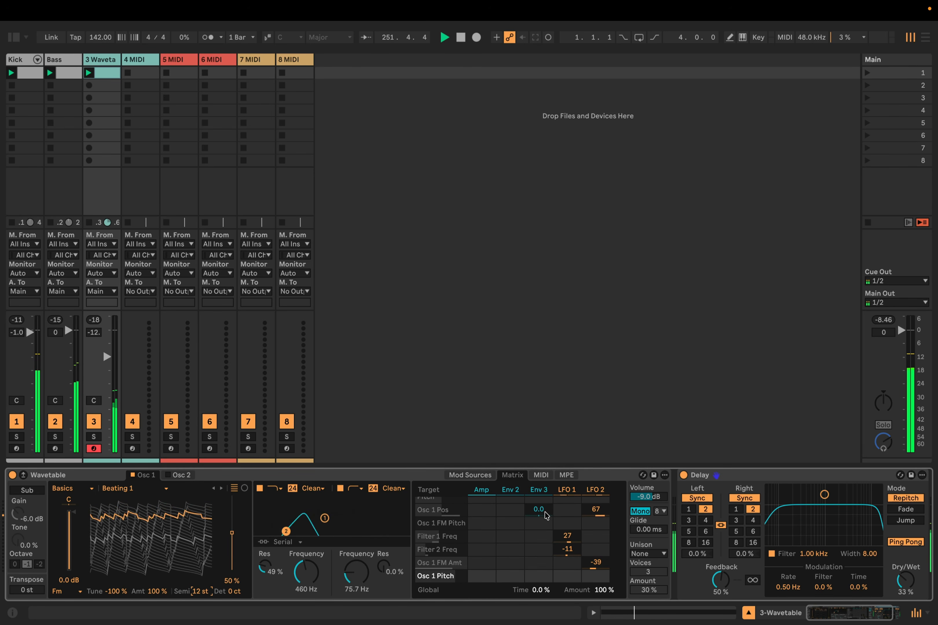
Lower filter 1's frequency to 204 Hz and add LFO 2 modulation of 20 to it
mouse_move(317, 582)
mouse_down()
mouse_move(316, 557)
mouse_move(310, 579)
mouse_up()
drag(596, 549, 596, 540)
scroll(600, 558, right, 3)
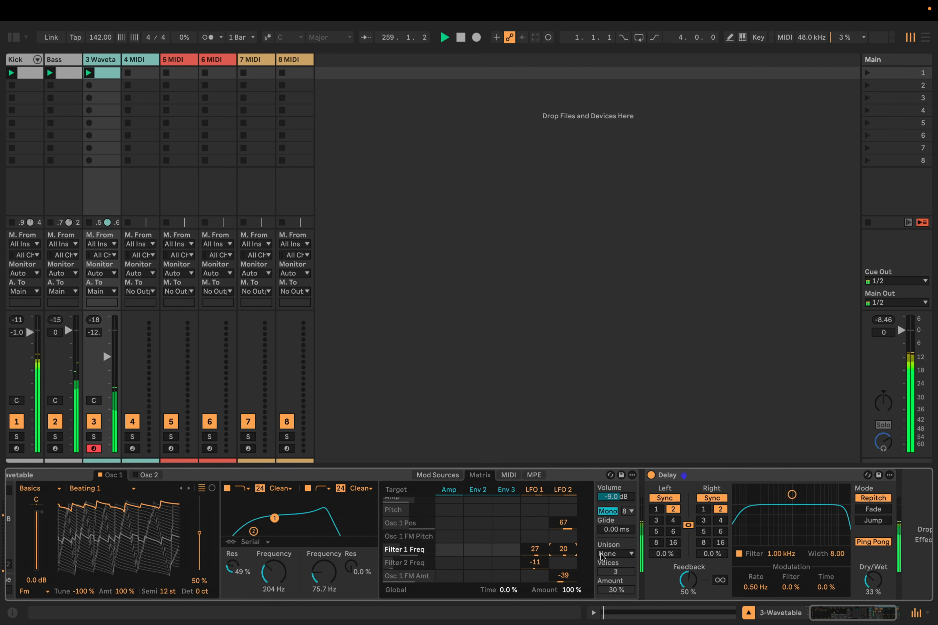
scroll(394, 534, left, 3)
Turn on oscillator 2 and load the White Noise wavetable from the Basics category
click(190, 476)
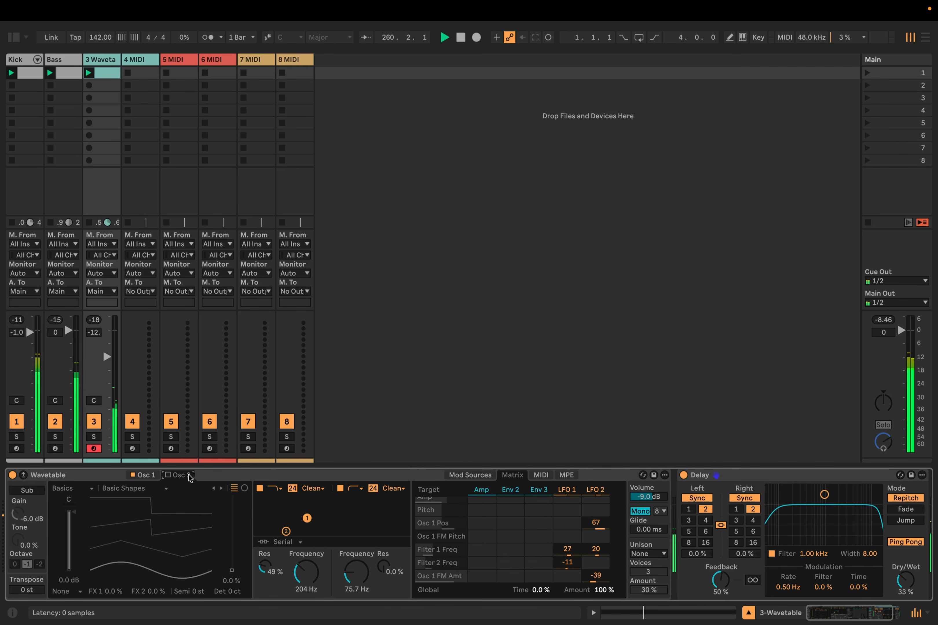
click(168, 475)
click(133, 489)
click(134, 480)
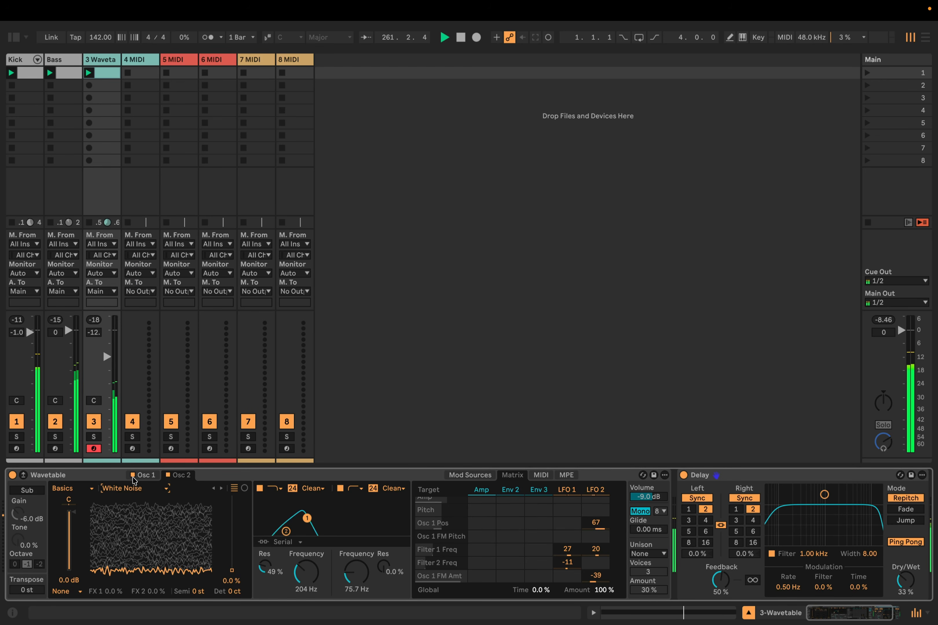
Give oscillator 2 the Fm effect with 9.4% tune and 100% amount, and set its wavetable position to 48%
click(80, 591)
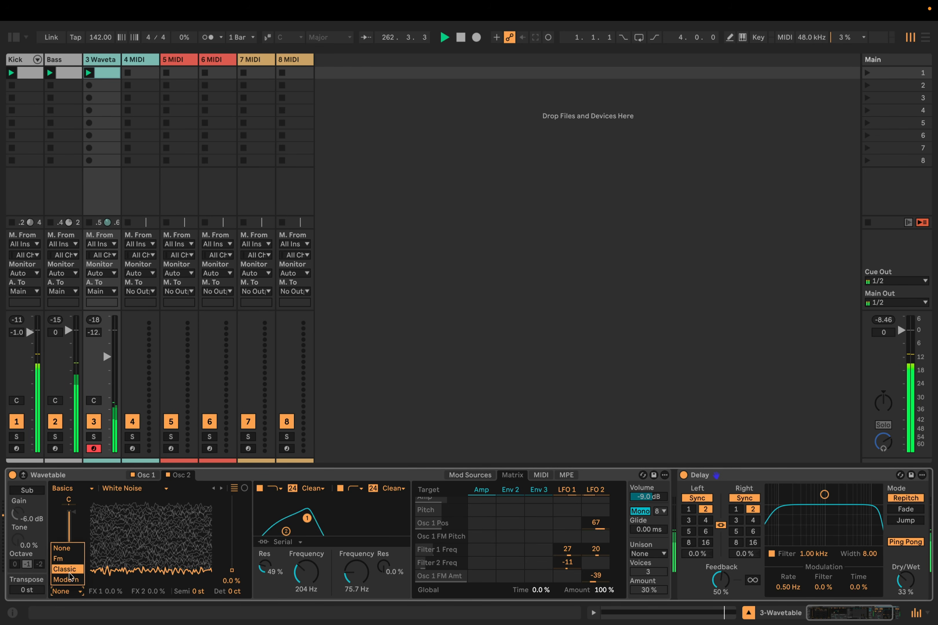
click(67, 558)
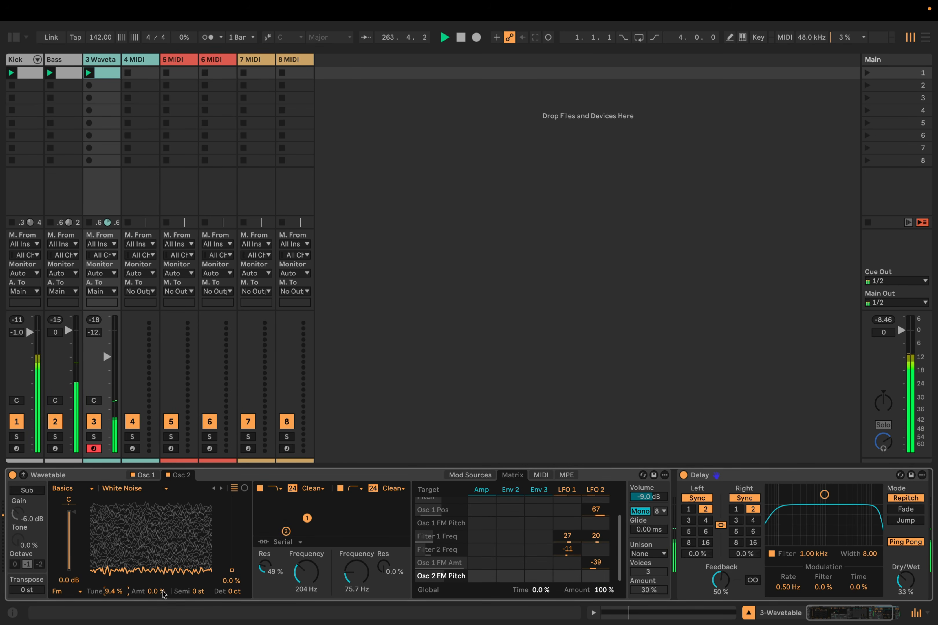
drag(162, 592, 163, 513)
drag(191, 549, 191, 513)
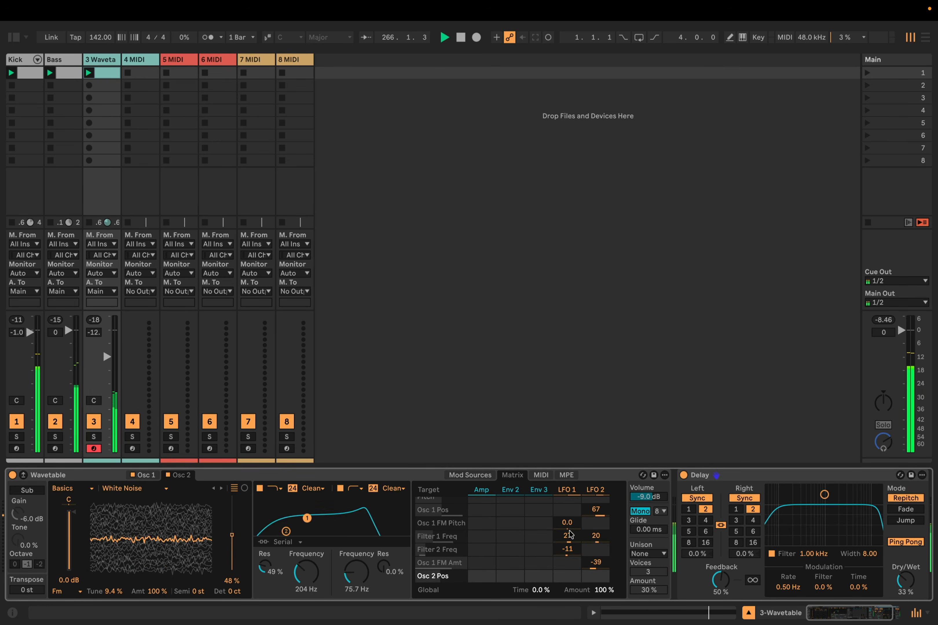
Add LFO 1 modulation of 94 to oscillator 2's position and transpose the oscillator to -15 st
drag(568, 575, 568, 528)
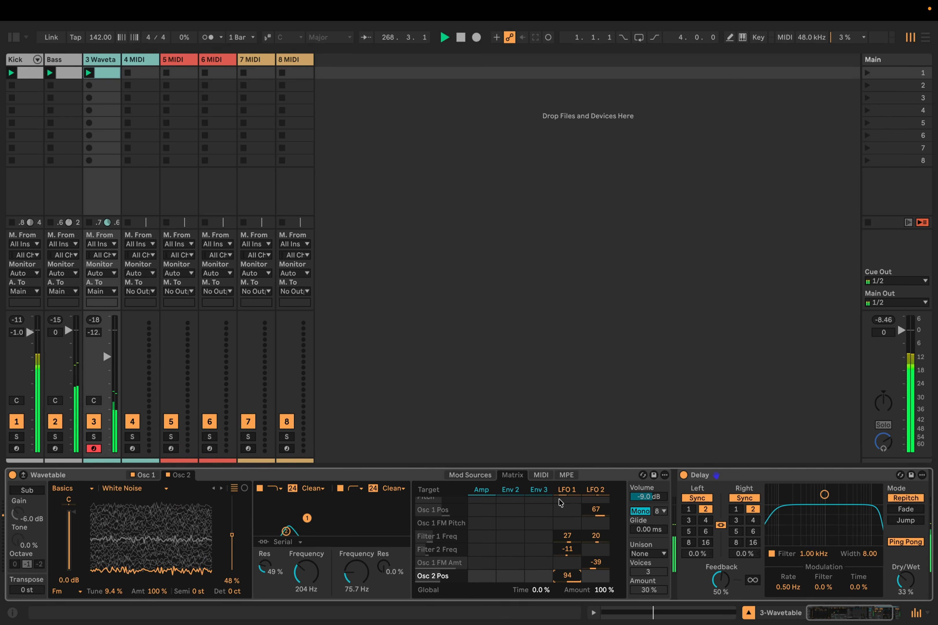
click(541, 475)
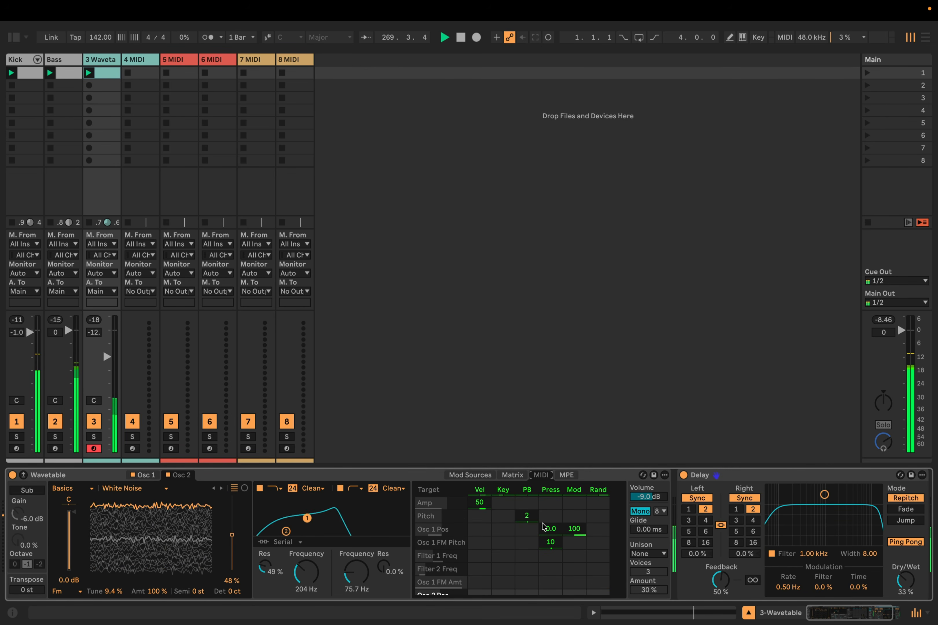
click(512, 475)
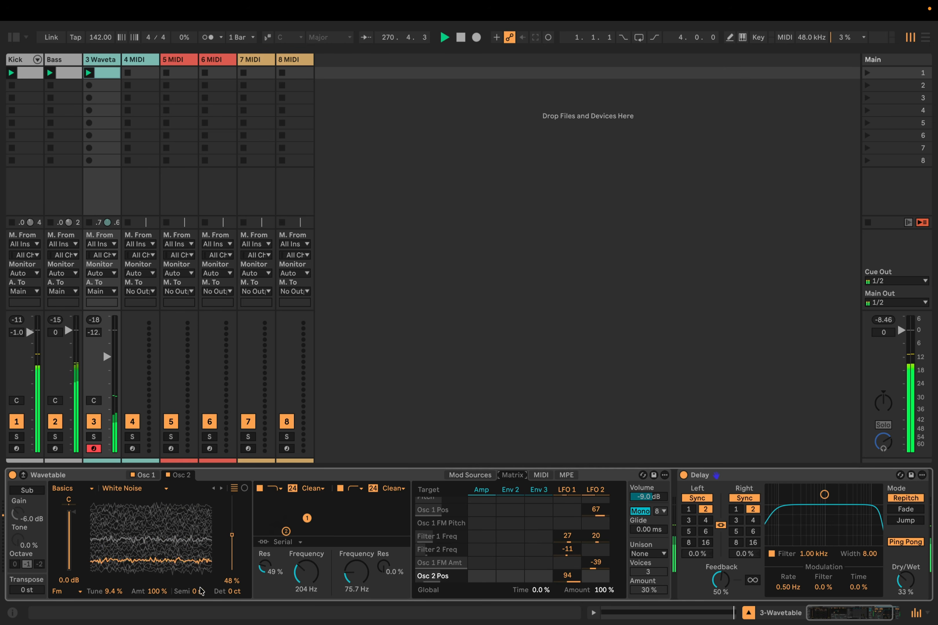
drag(202, 591, 201, 594)
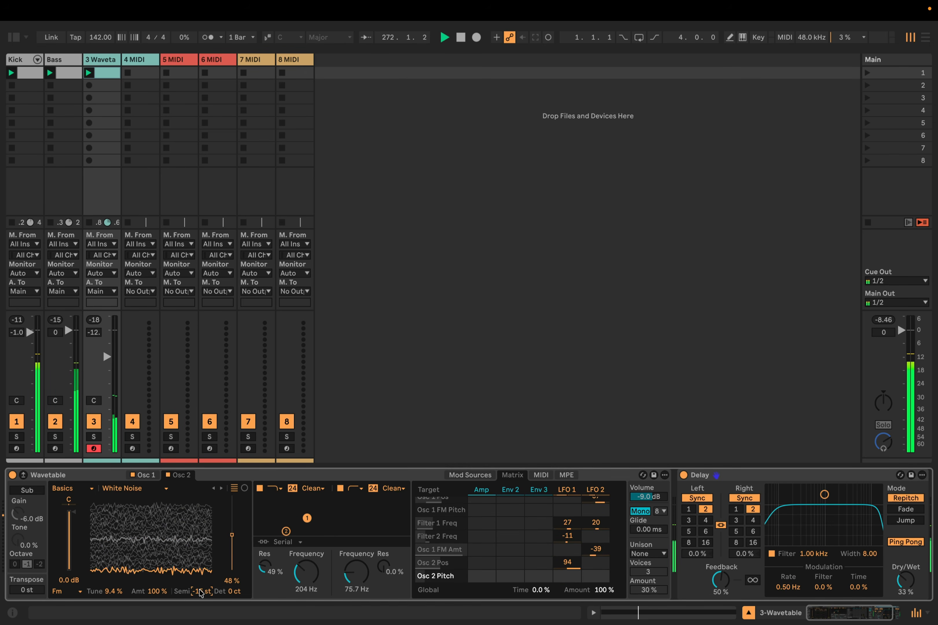
Switch filter 1's circuit to OSR with 193 Hz frequency, 38% resonance and 2.79 dB drive
drag(301, 572, 268, 593)
click(314, 488)
click(310, 500)
Reset the Wavetable track's peak level and lower the track volume to about -15 dB
click(96, 321)
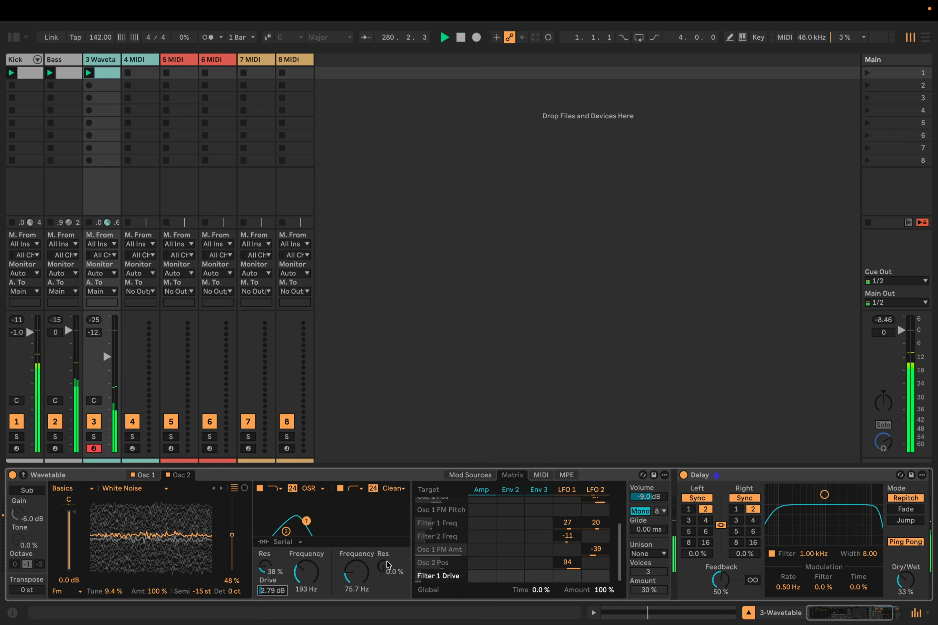
scroll(407, 563, right, 3)
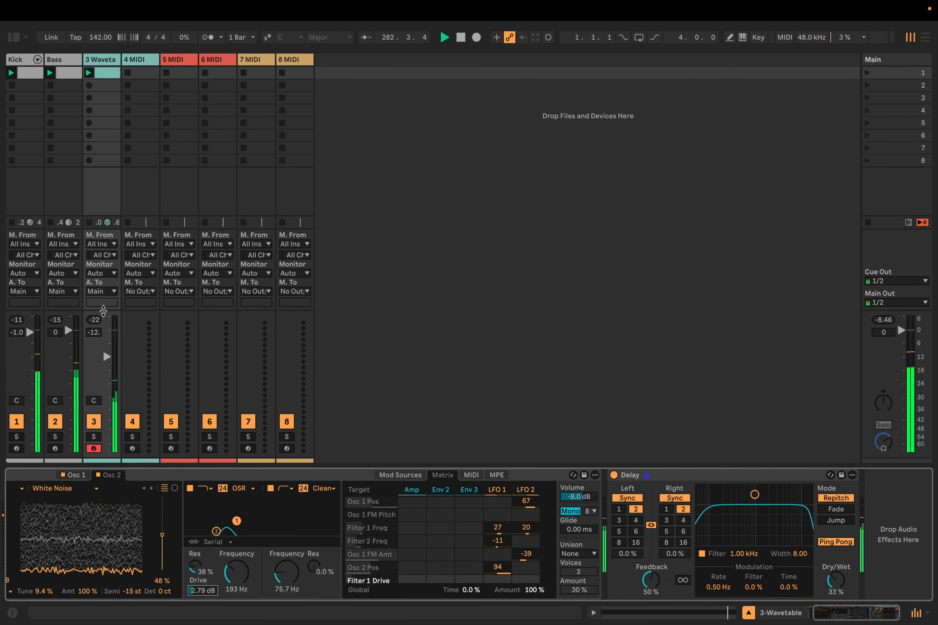
drag(94, 332, 95, 340)
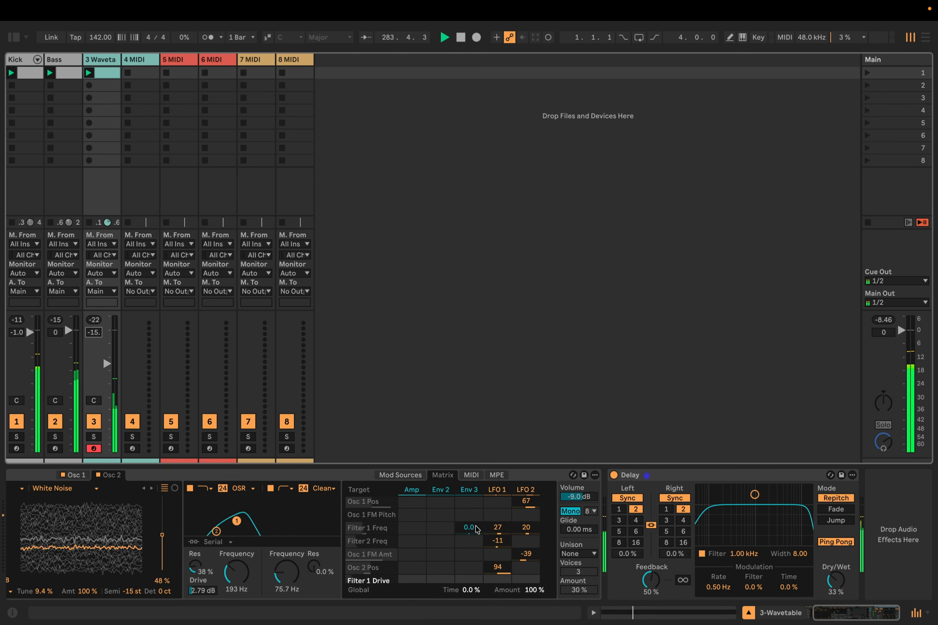
scroll(285, 560, left, 3)
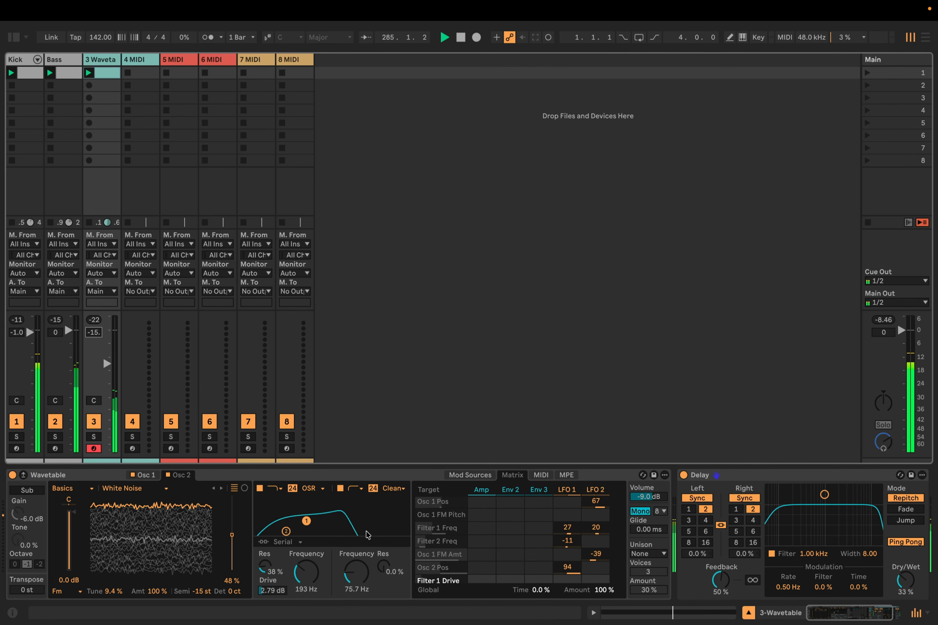
Give LFO 1 a triangle waveform with its shape at 100%, keeping filter 1's frequency at 193 Hz
click(341, 477)
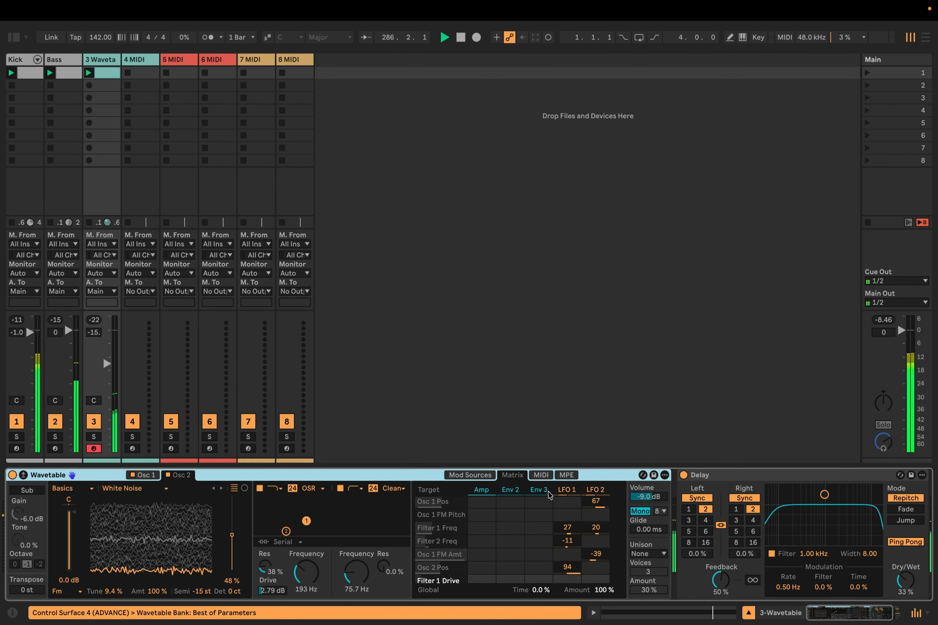
click(564, 490)
click(502, 570)
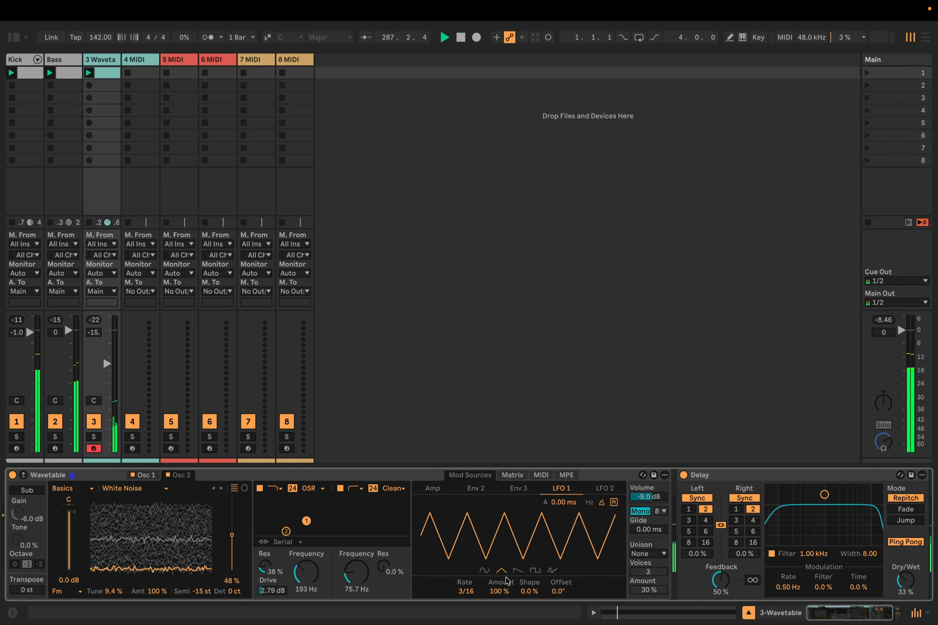
drag(528, 591, 529, 557)
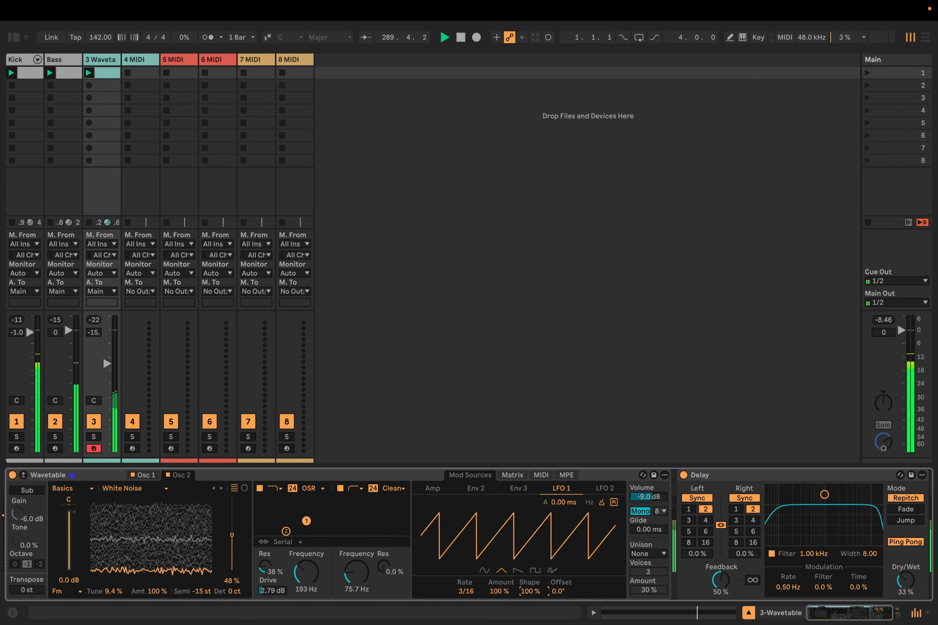
mouse_move(307, 571)
mouse_down()
mouse_move(306, 522)
mouse_move(306, 572)
mouse_up()
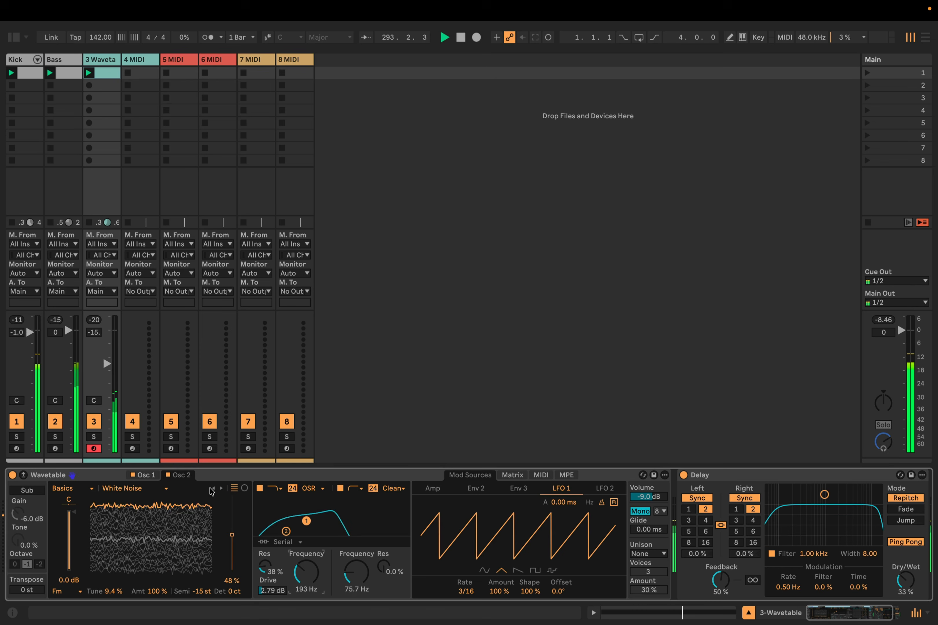
Add LFO 1 modulation of 85 to oscillator 2's pan and lower filter 1's frequency to 139 Hz
click(513, 475)
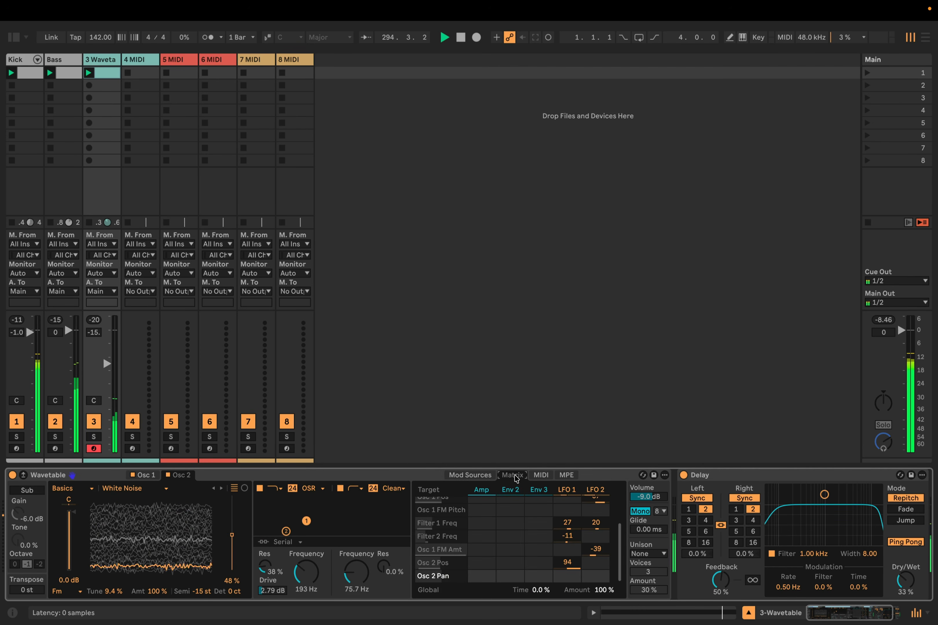
click(567, 576)
drag(568, 576, 567, 583)
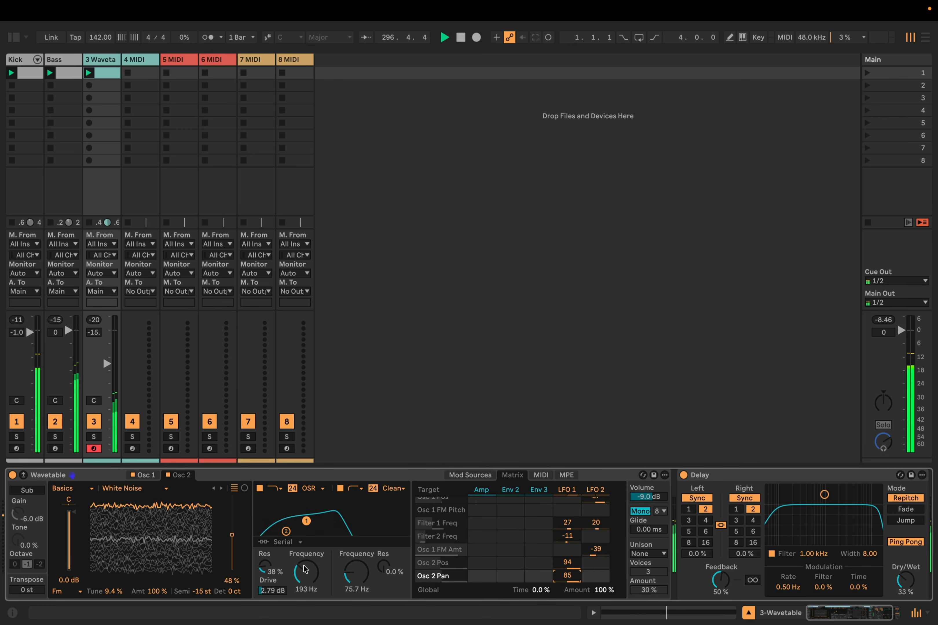
mouse_move(307, 572)
mouse_down()
mouse_move(307, 509)
mouse_move(306, 577)
mouse_up()
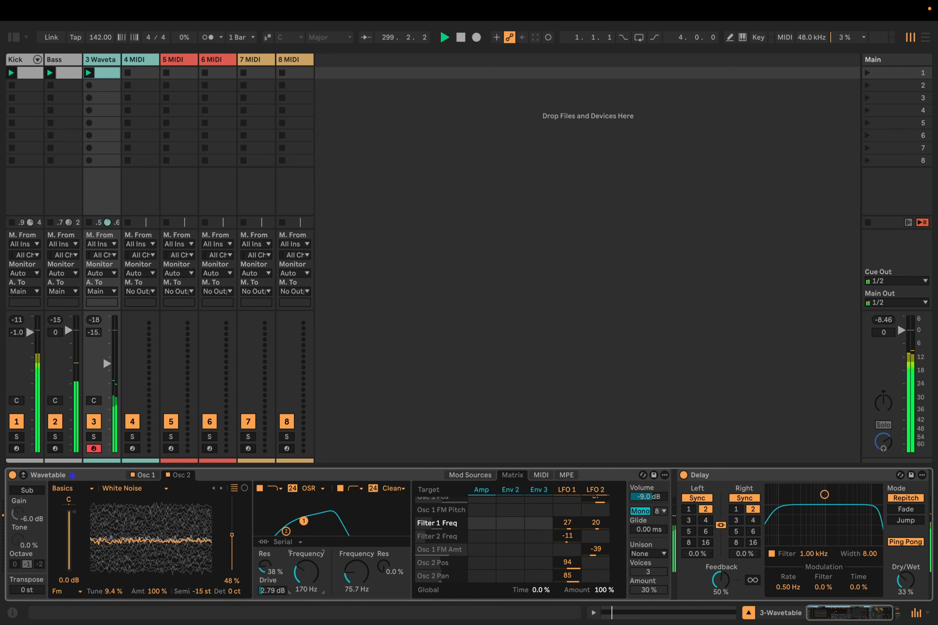
Try LFO 1 modulation of 32 on oscillator 1's pan, remove it, and use LFO 2 modulation of 14 instead
click(151, 479)
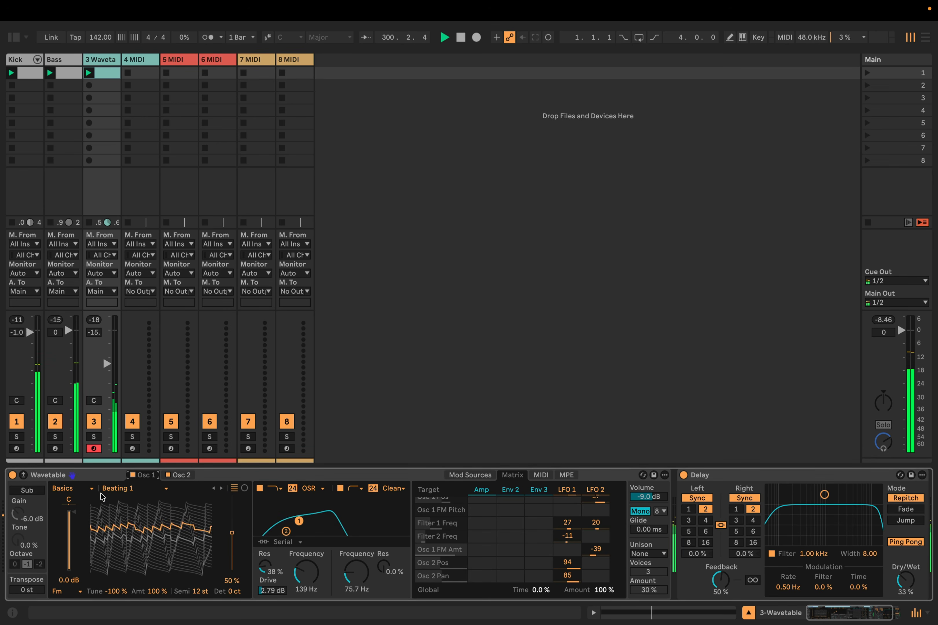
click(69, 500)
drag(568, 576, 567, 554)
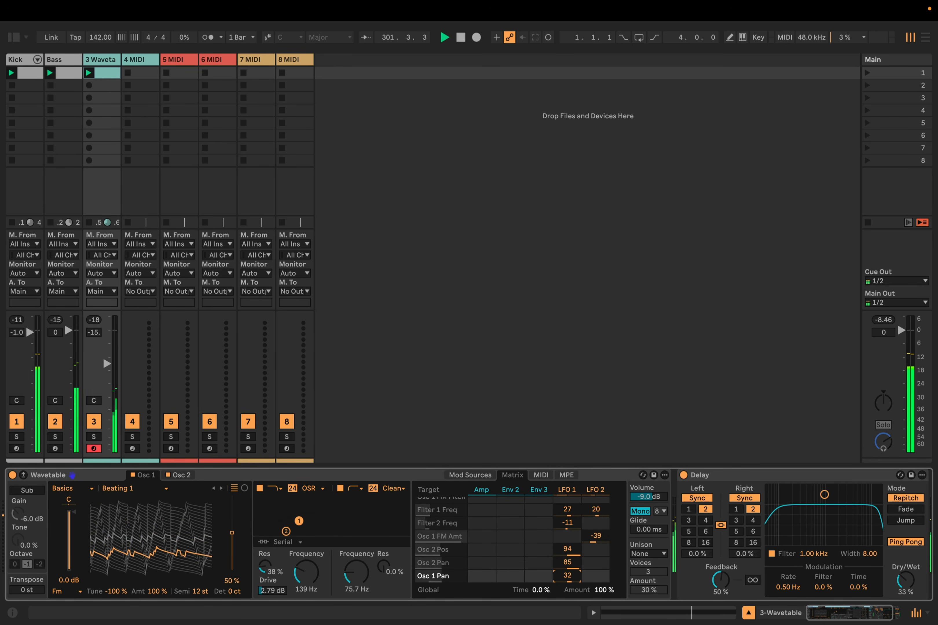
key(Delete)
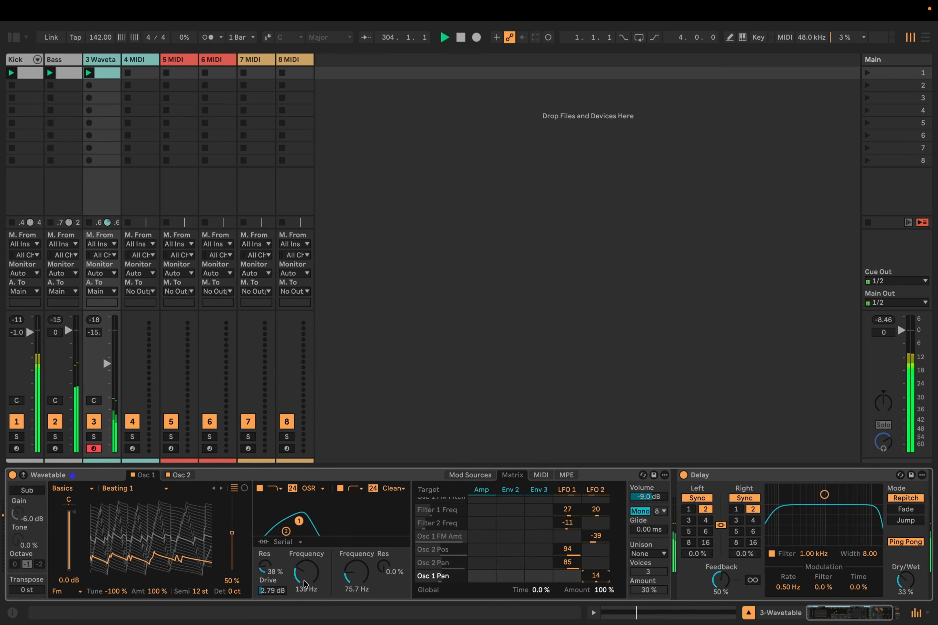
Reset the Wavetable track's peak level and raise filter 1's frequency to 235 Hz
mouse_move(306, 572)
mouse_down()
mouse_move(307, 512)
mouse_move(305, 580)
mouse_up()
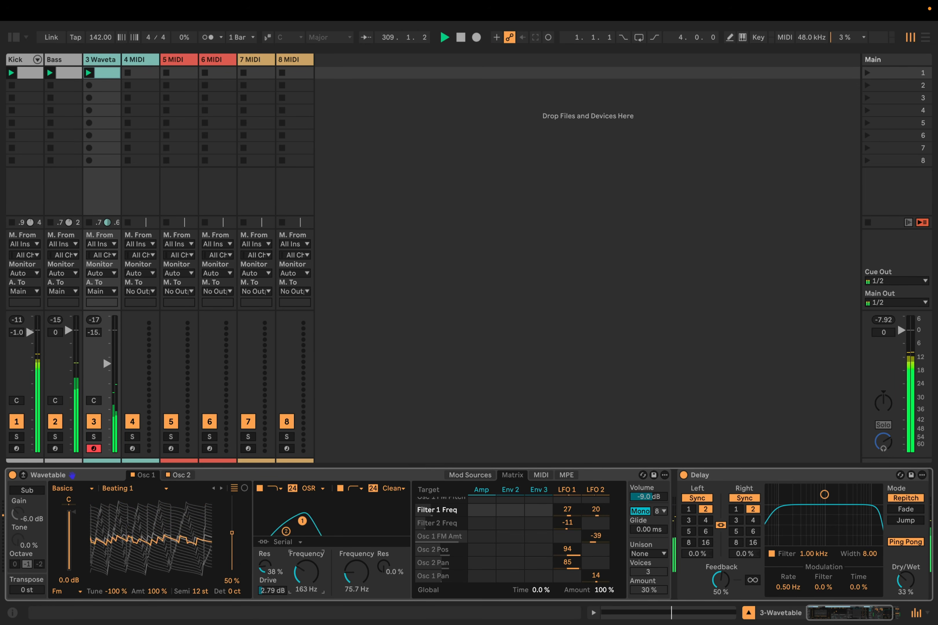
click(91, 320)
click(115, 73)
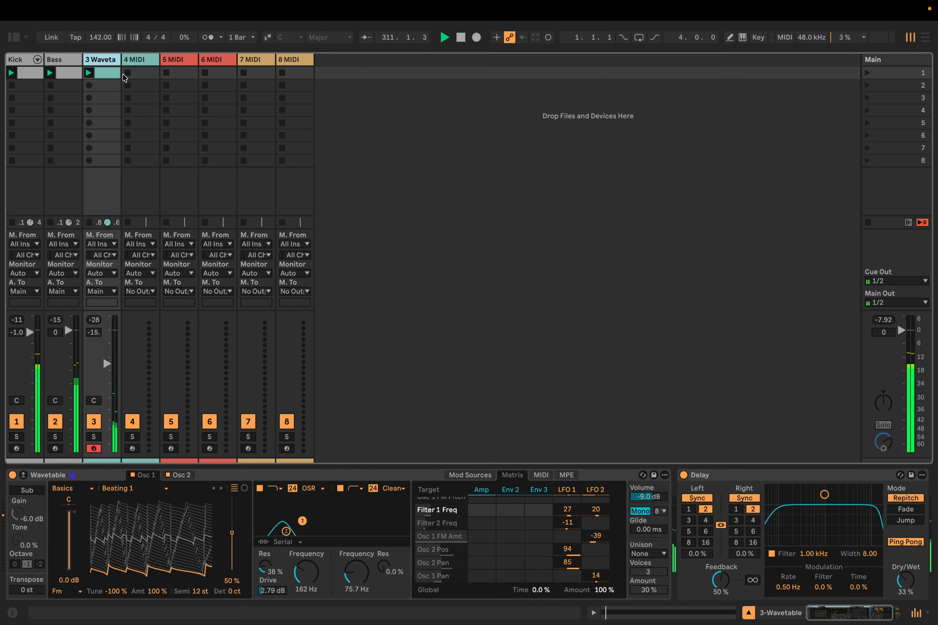
drag(307, 572, 306, 551)
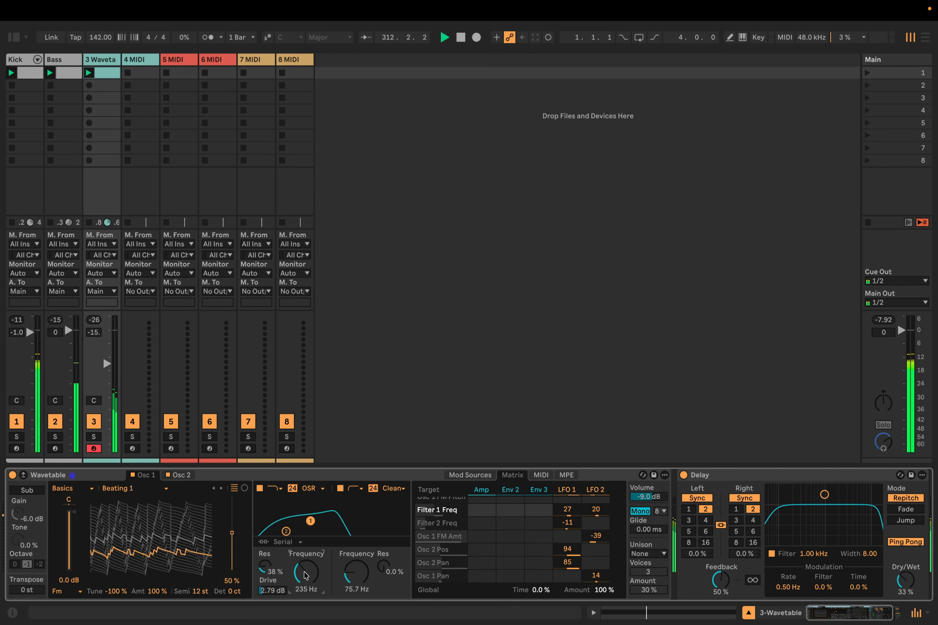
Search the browser library for "ott"
key(super+f)
text(ott)
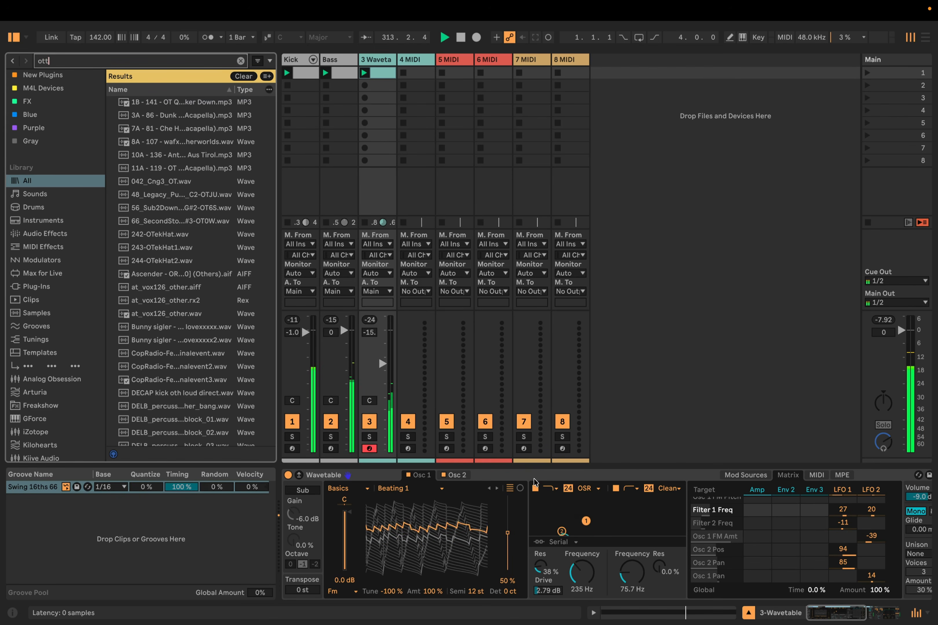
scroll(370, 517, right, 9)
scroll(370, 517, left, 7)
Audition the Beating wavetables on oscillator 1 up to Beating 5, and undo the reset of its FM tune
click(350, 489)
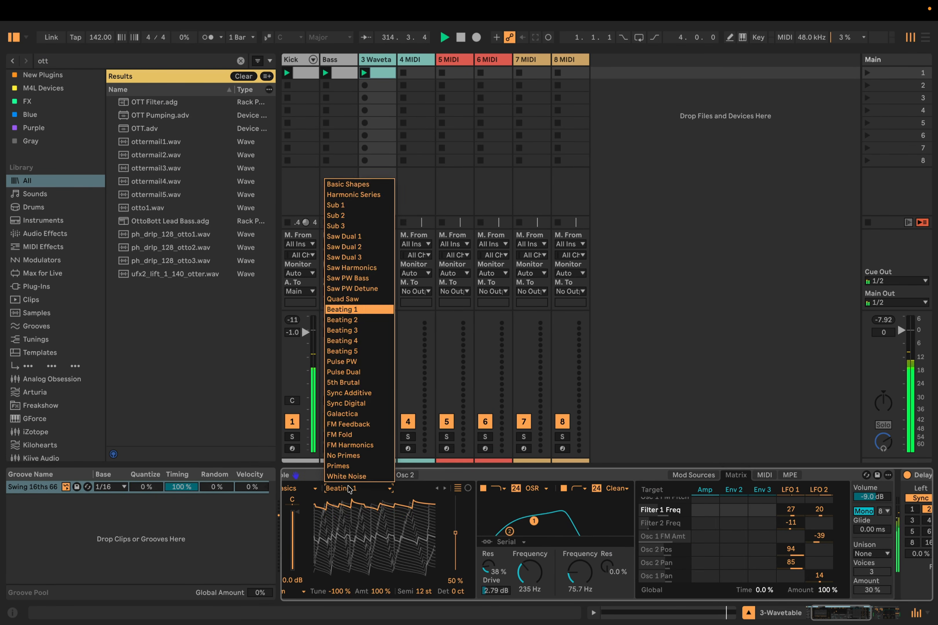
click(350, 488)
key(Down)
key(Down)
key(Down)
key(Down)
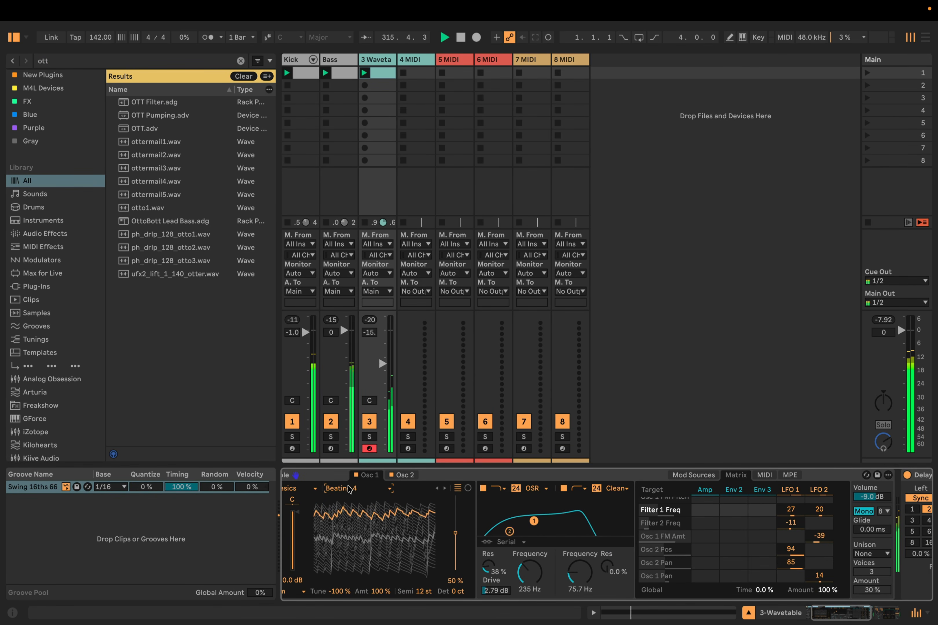
scroll(389, 492, left, 2)
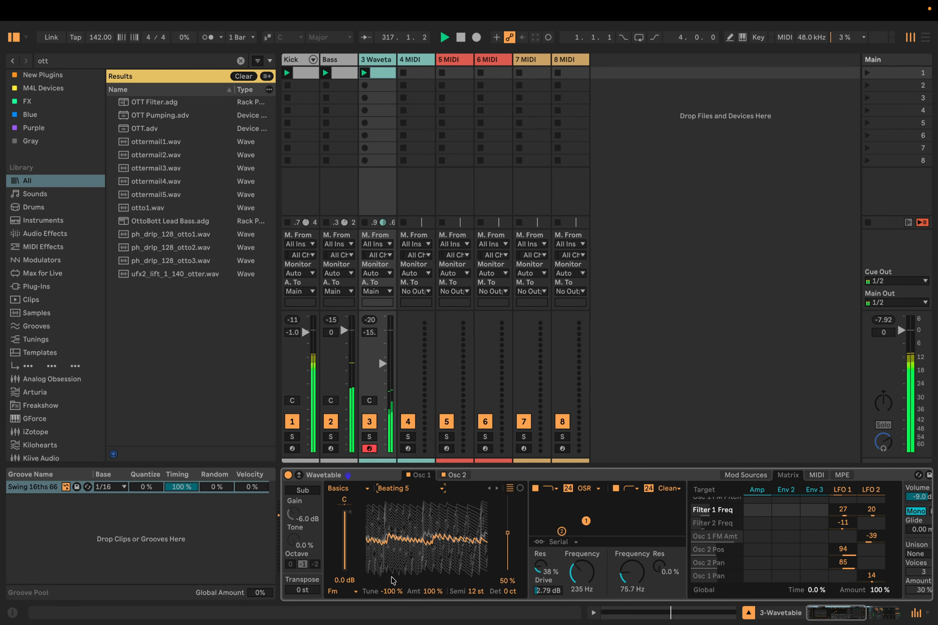
double_click(391, 591)
key(super+z)
Switch oscillator 1 to the Collection wavetable category and choose the Charcoal wavetable
click(356, 491)
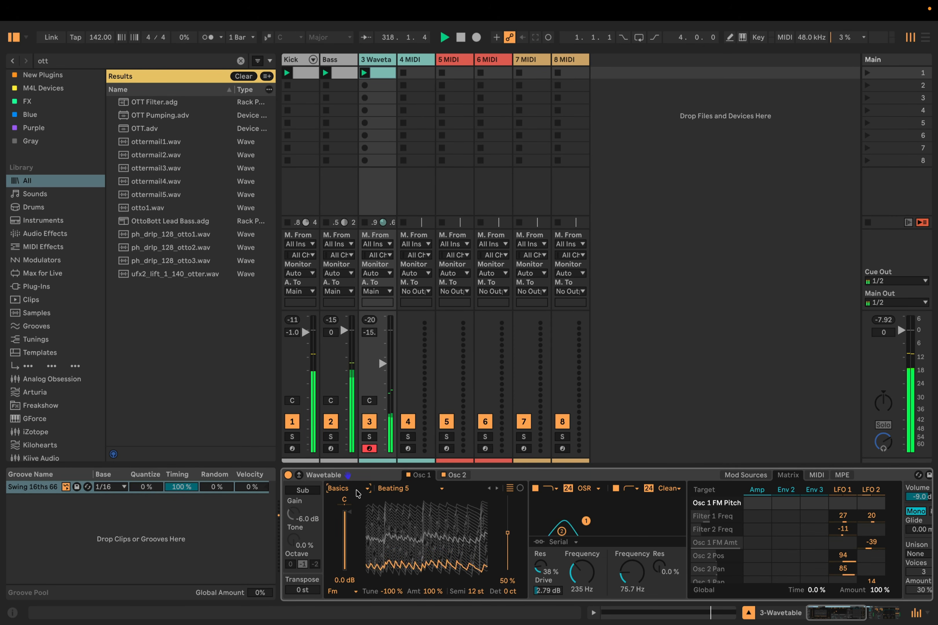
key(Down)
click(400, 560)
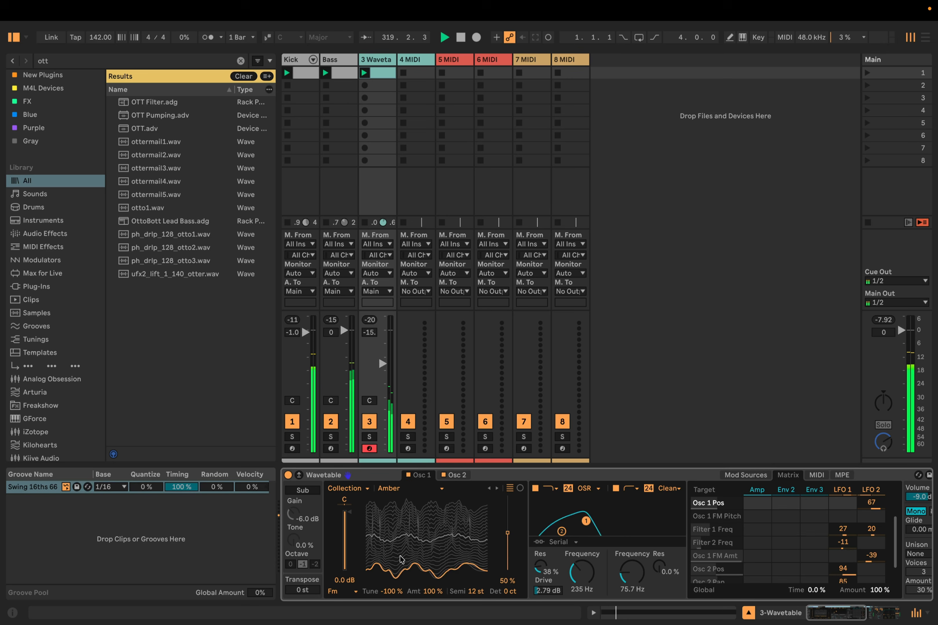
click(394, 491)
click(395, 491)
key(Down)
key(Down)
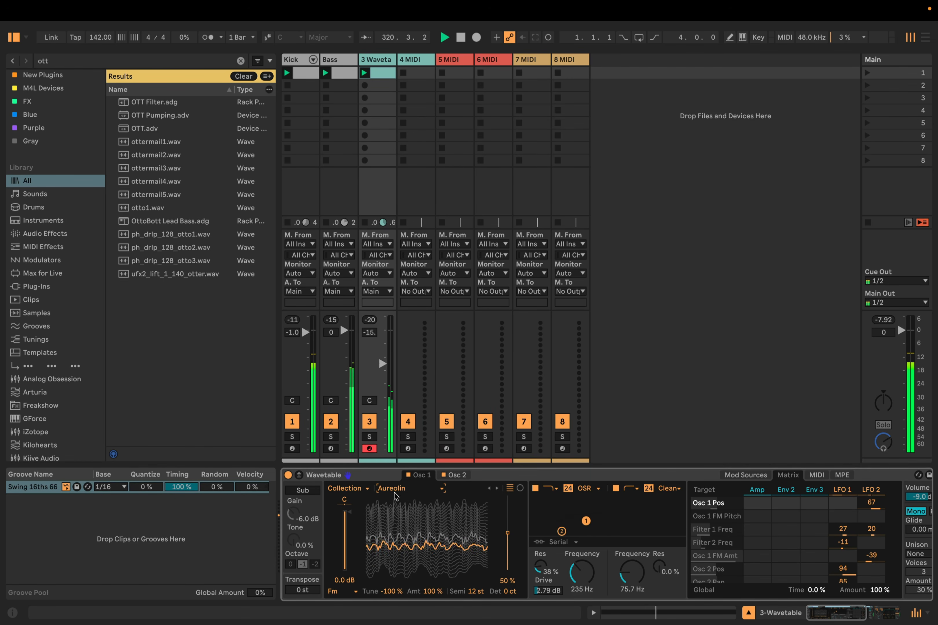
key(Down)
click(354, 493)
click(354, 493)
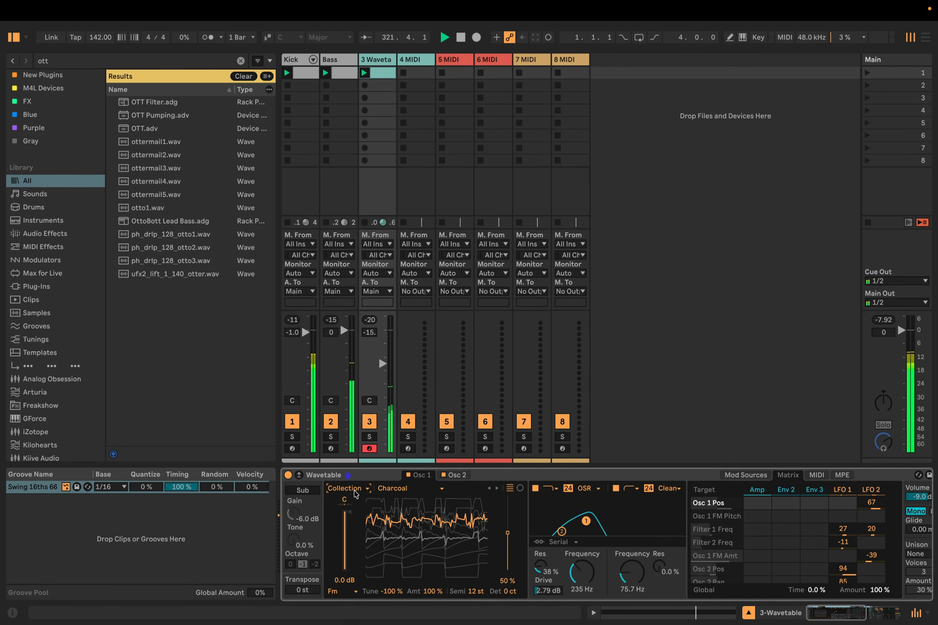
click(352, 489)
click(352, 491)
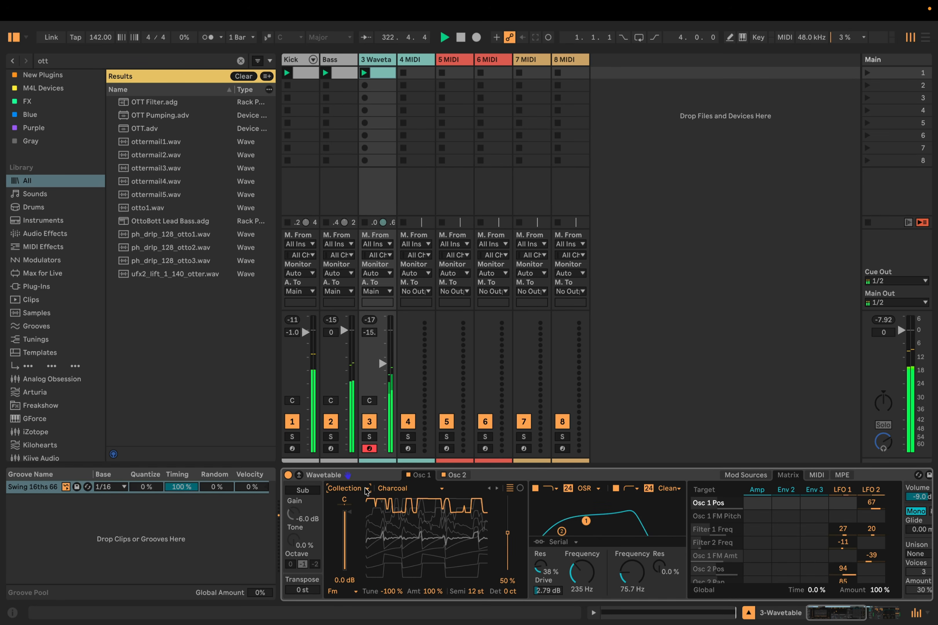
Add the OTT preset to the Wavetable track ahead of Delay and set its amount to 69%
scroll(429, 529, right, 10)
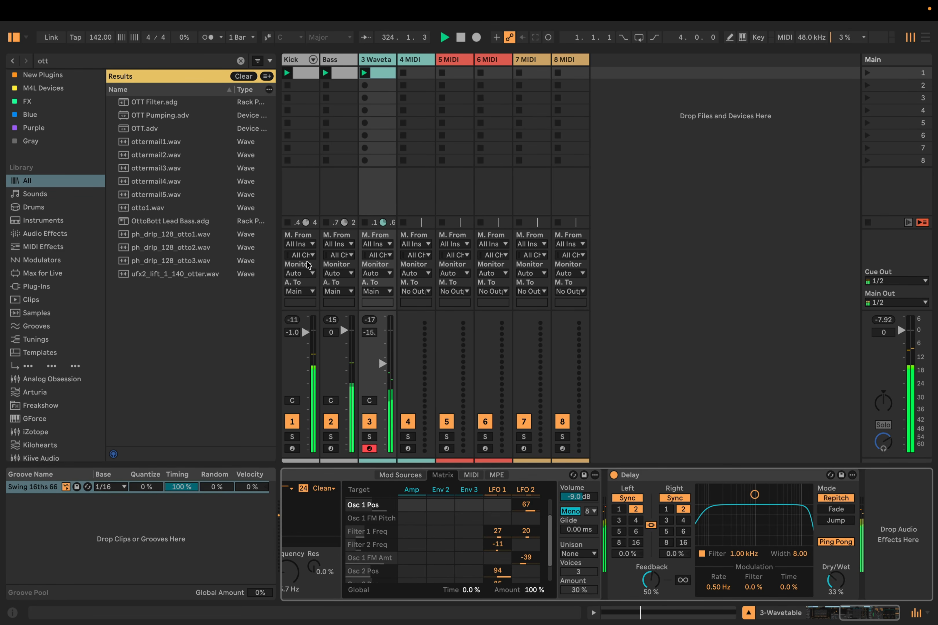
double_click(191, 129)
key(super+alt+b)
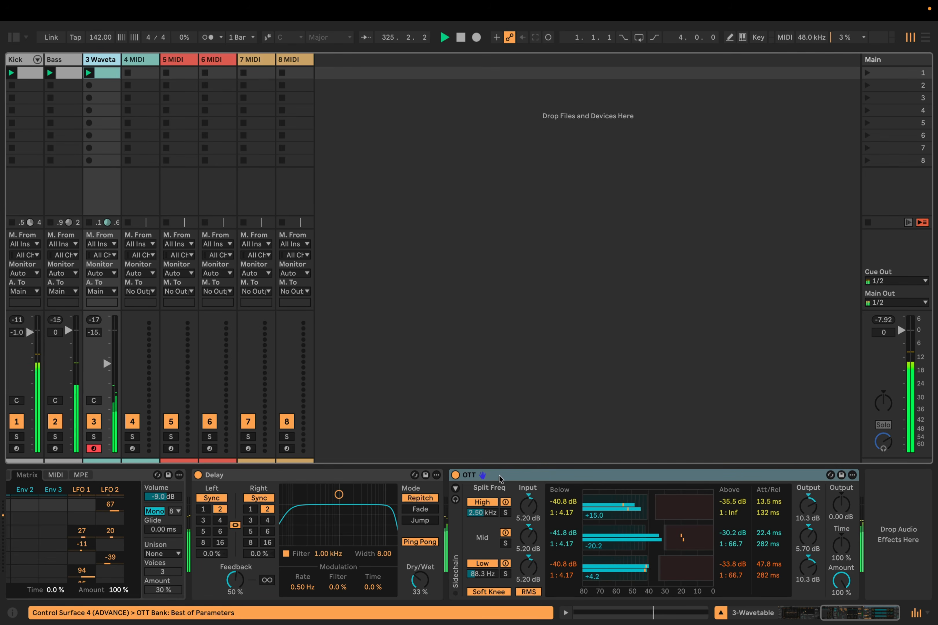
drag(362, 511, 272, 517)
scroll(273, 517, left, 3)
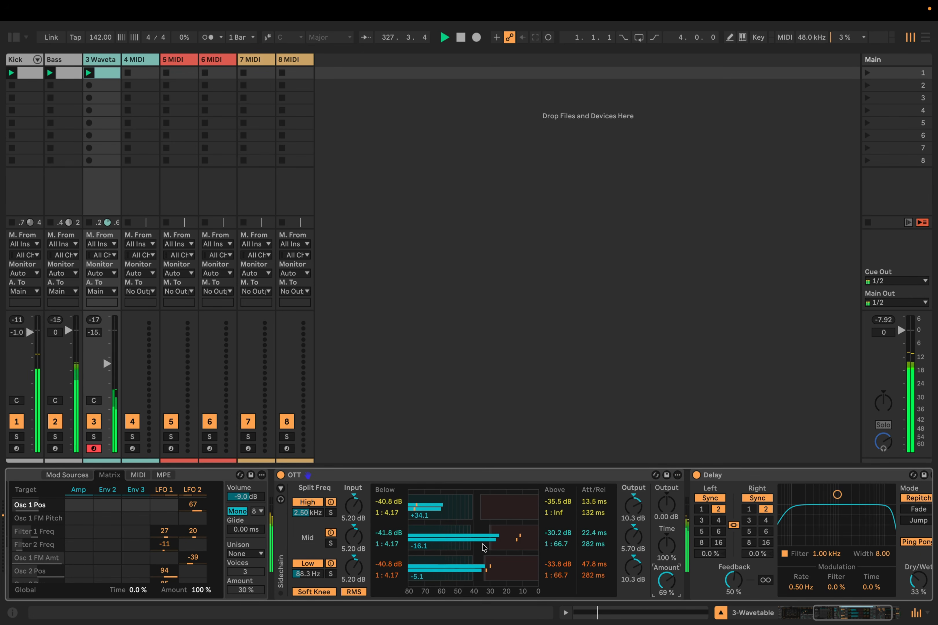
Set LFO 1's shape to 75%
scroll(484, 548, left, 6)
click(364, 493)
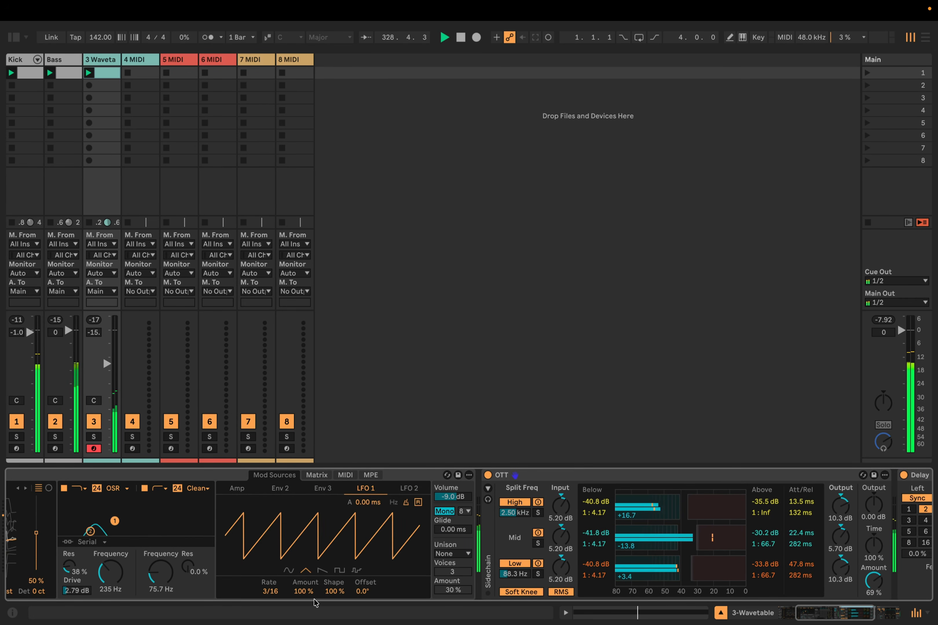
drag(333, 591, 333, 602)
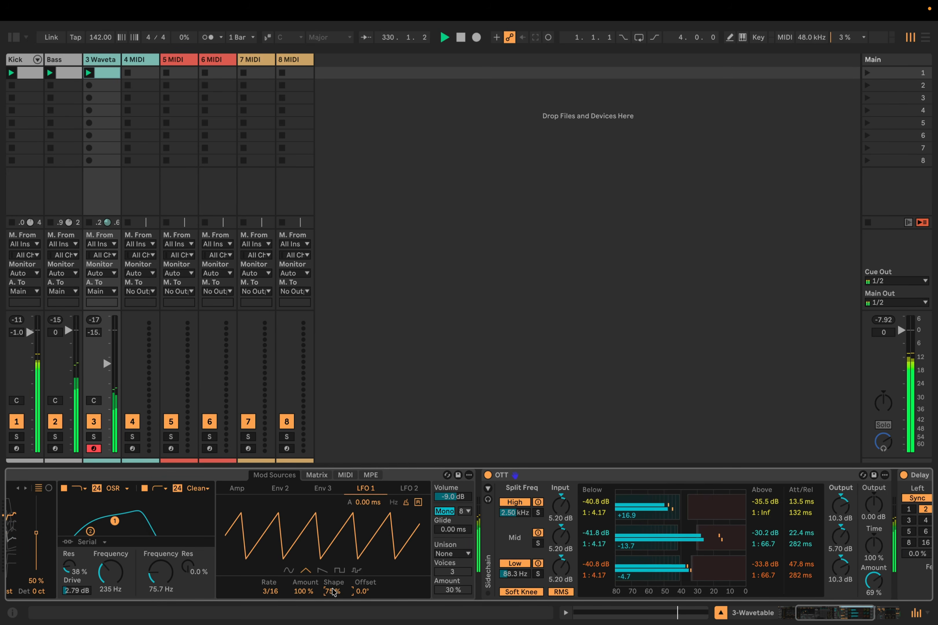
Try adjusting OTT's high-band output and raising filter 1's frequency to 7.24 kHz
scroll(488, 567, right, 8)
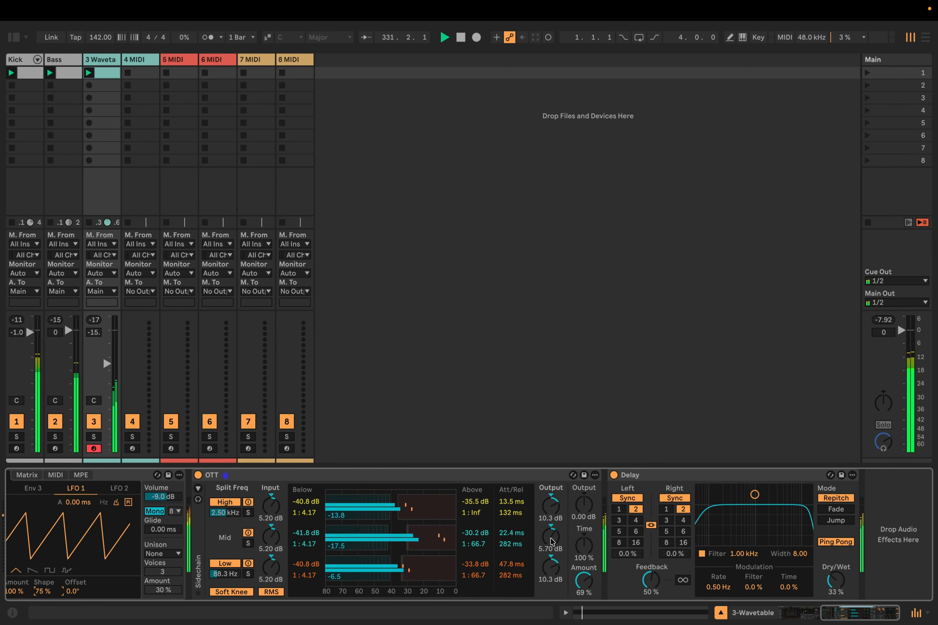
drag(550, 518, 550, 496)
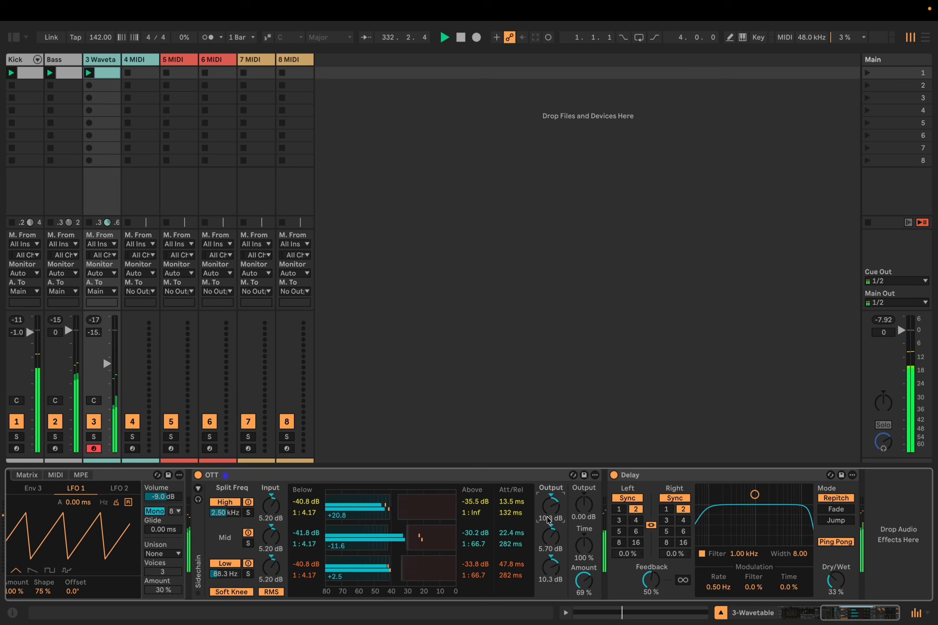
scroll(549, 520, left, 12)
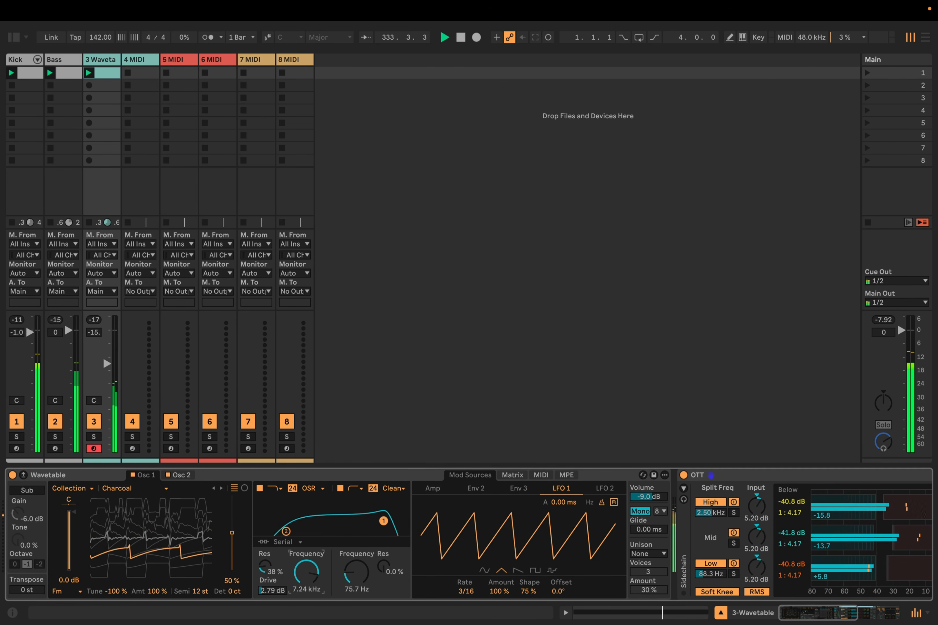
scroll(299, 490, right, 12)
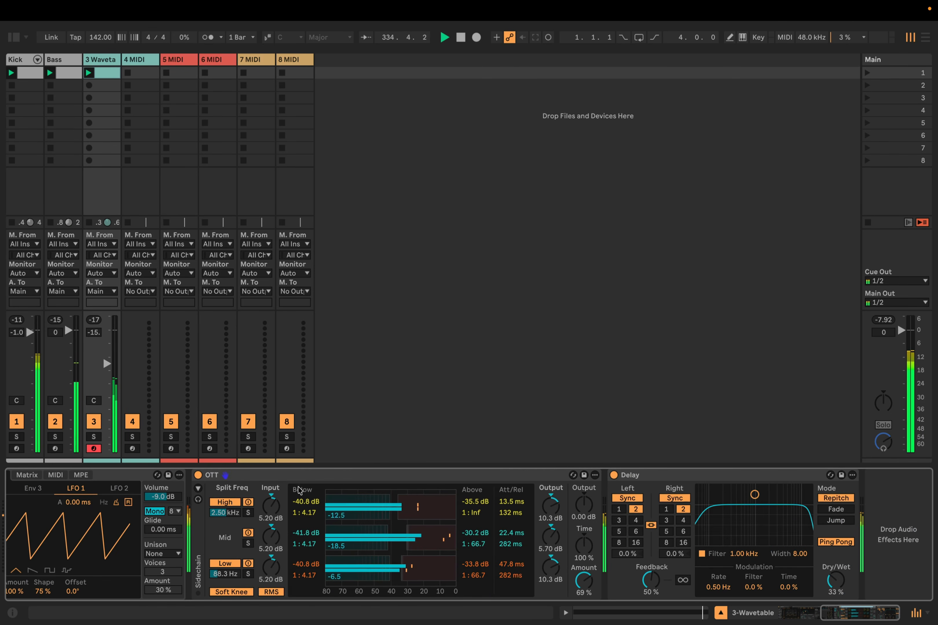
Compare the sound with OTT bypassed and active, and set OTT's time to 210%
click(197, 475)
click(198, 476)
scroll(194, 525, left, 8)
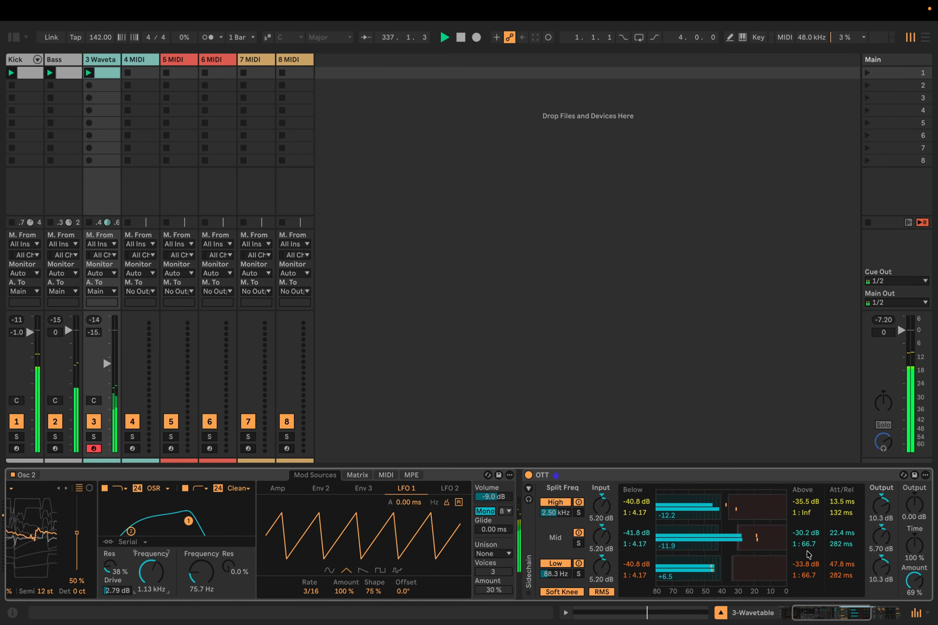
scroll(808, 556, right, 3)
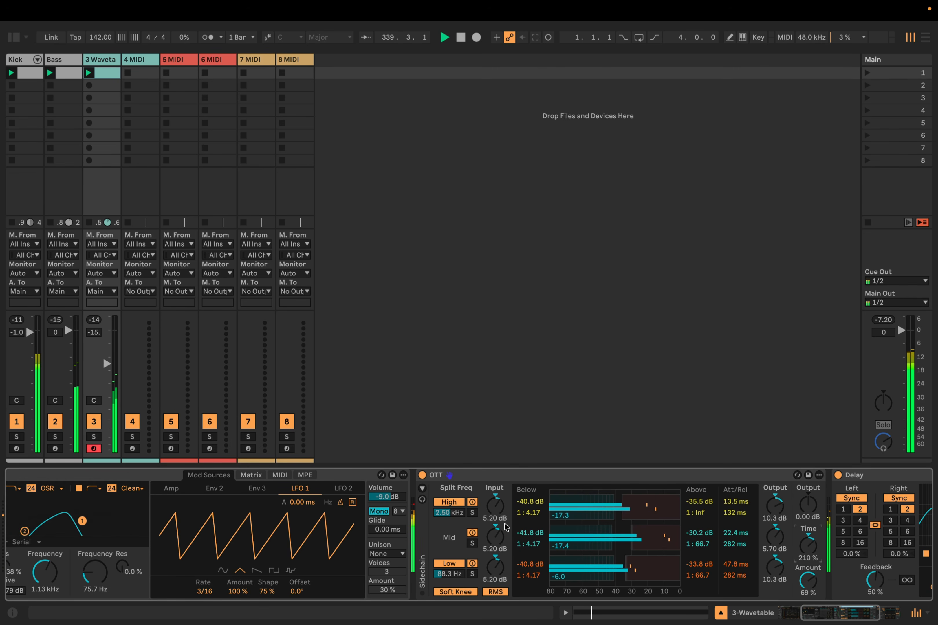
scroll(210, 573, left, 3)
Sweep filter 1's frequency up to 20.5 kHz and back to 438 Hz, and lower the Wavetable track volume to about -16 dB
drag(160, 574, 160, 525)
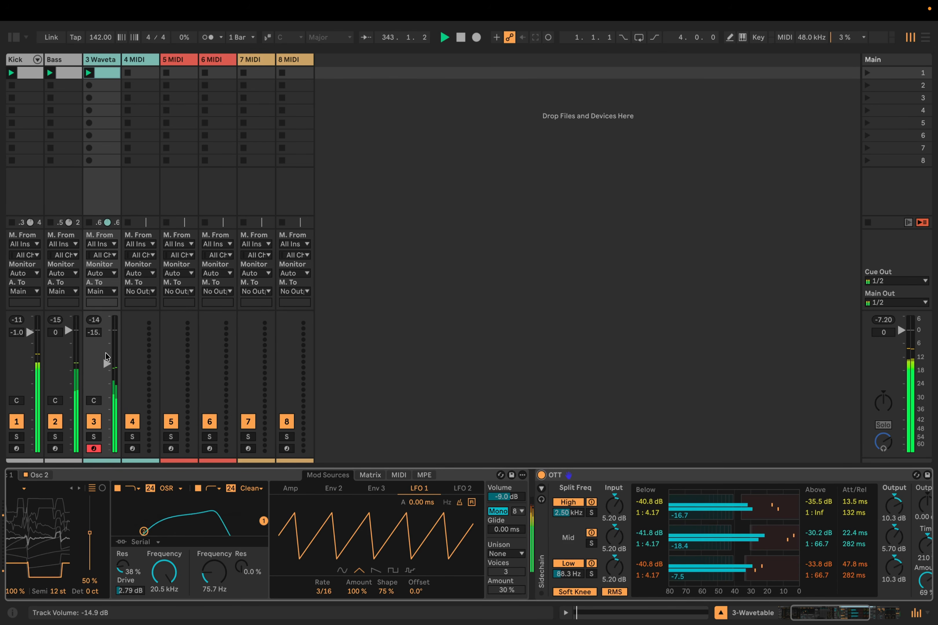
click(106, 356)
drag(164, 572, 164, 595)
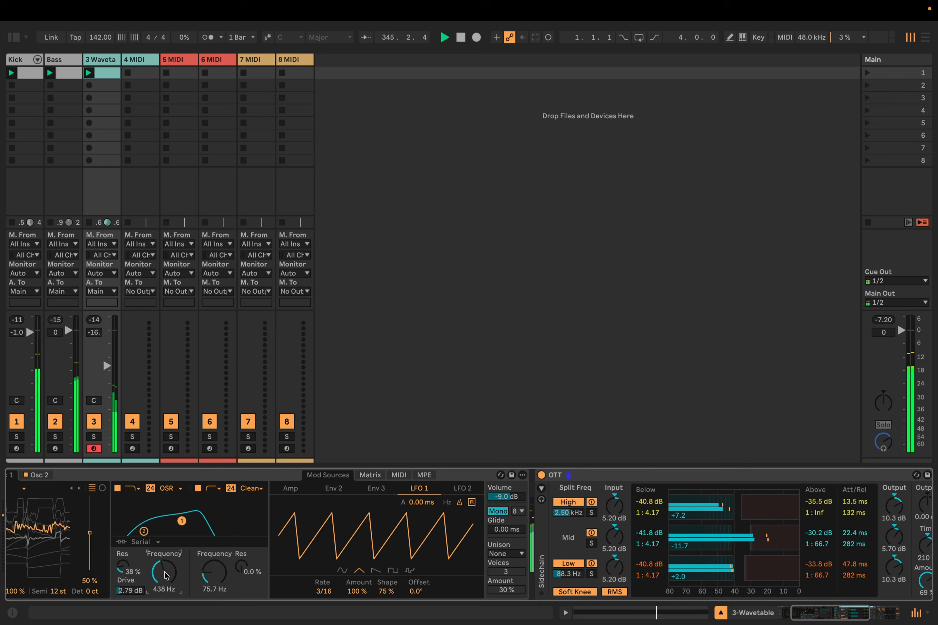
Set Delay's dry/wet to 31% and its filter to 570 Hz with a width of 6.43
scroll(366, 542, right, 5)
click(651, 479)
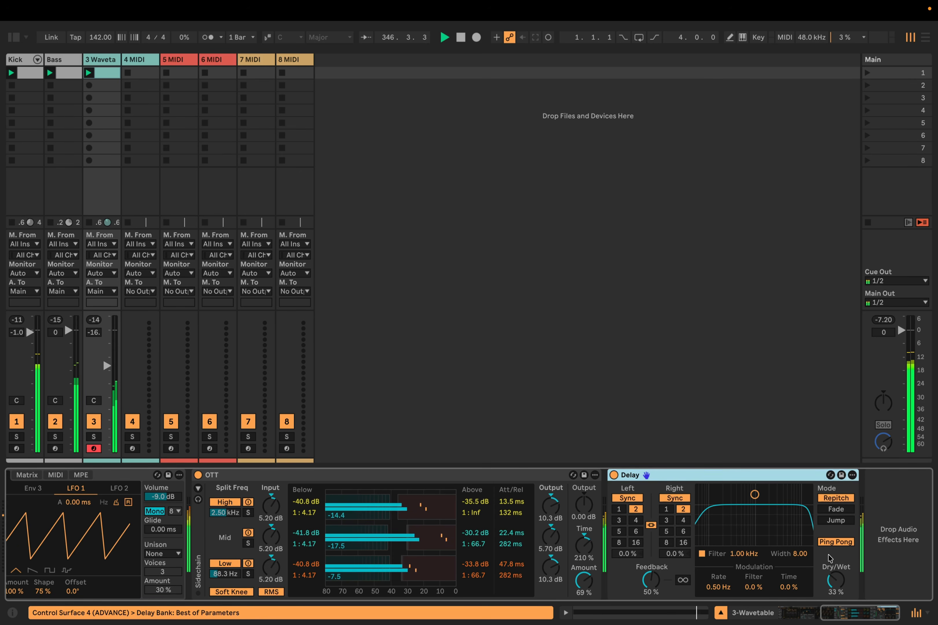
click(834, 578)
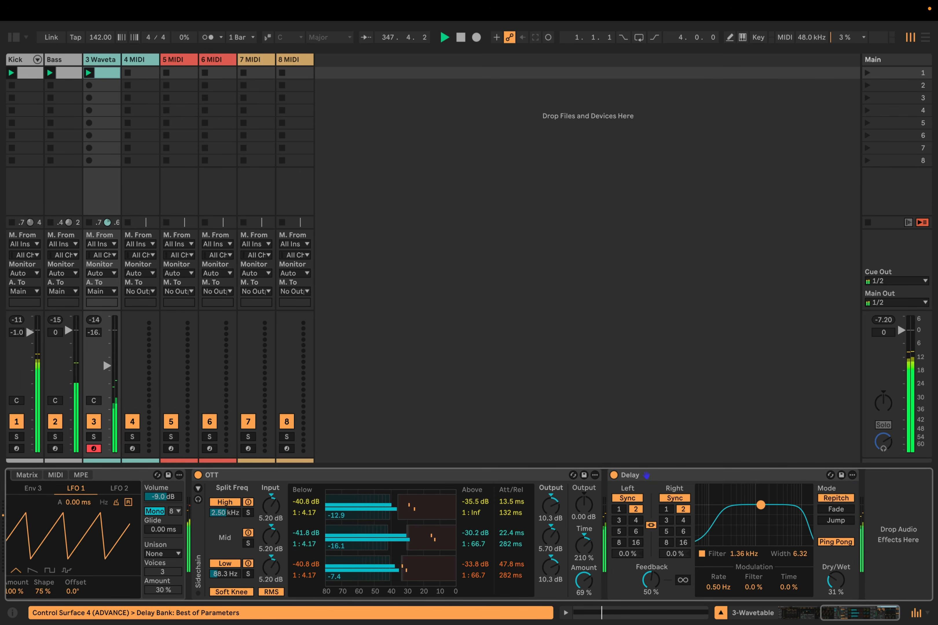
drag(757, 506, 744, 504)
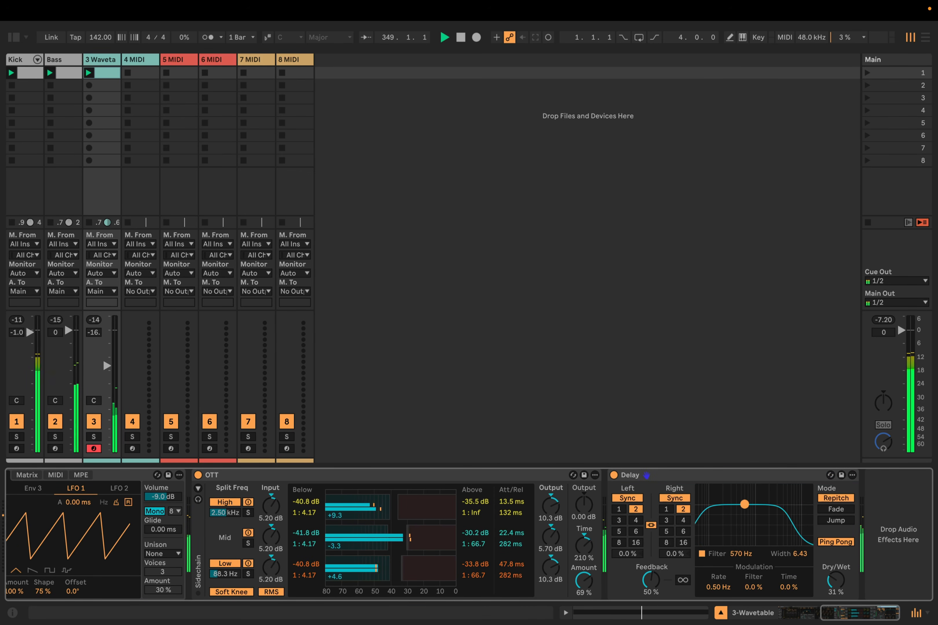